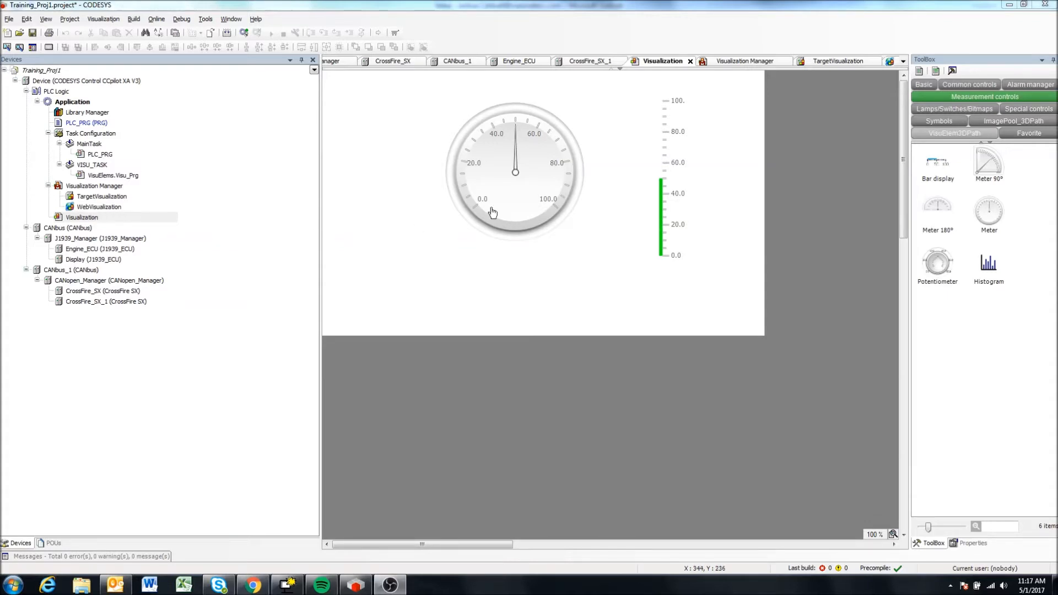
left_click(522, 168)
left_click(682, 146)
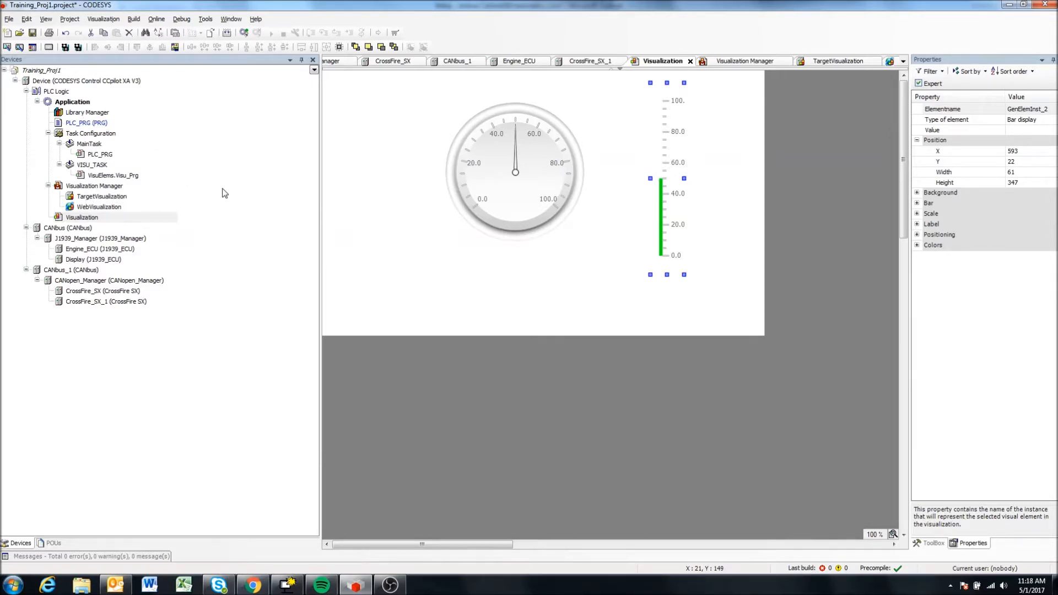
left_click(353, 212)
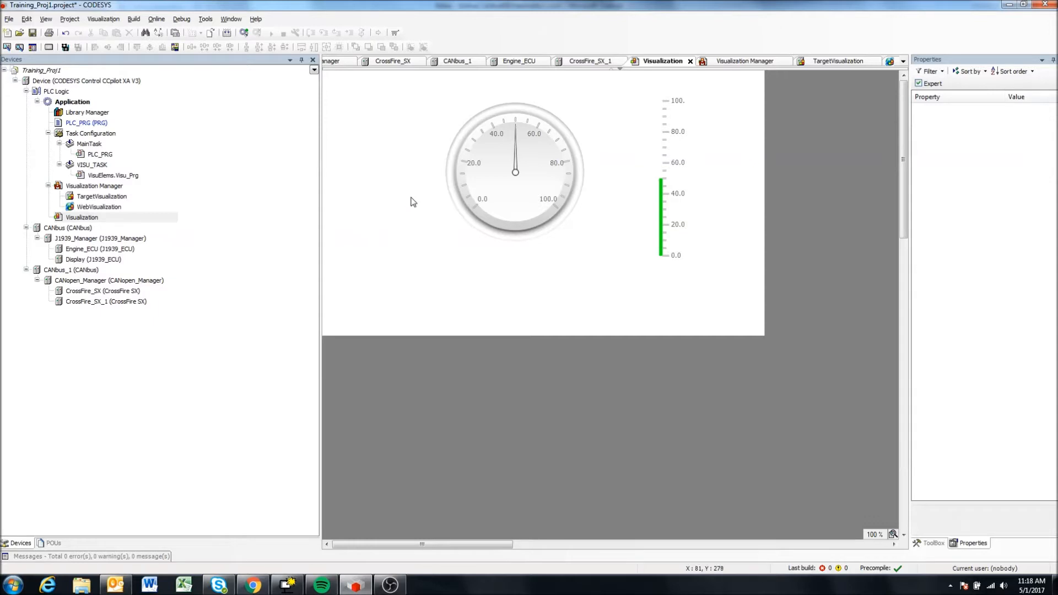
left_click(519, 154)
left_click(672, 194)
left_click(523, 198)
left_click(658, 204)
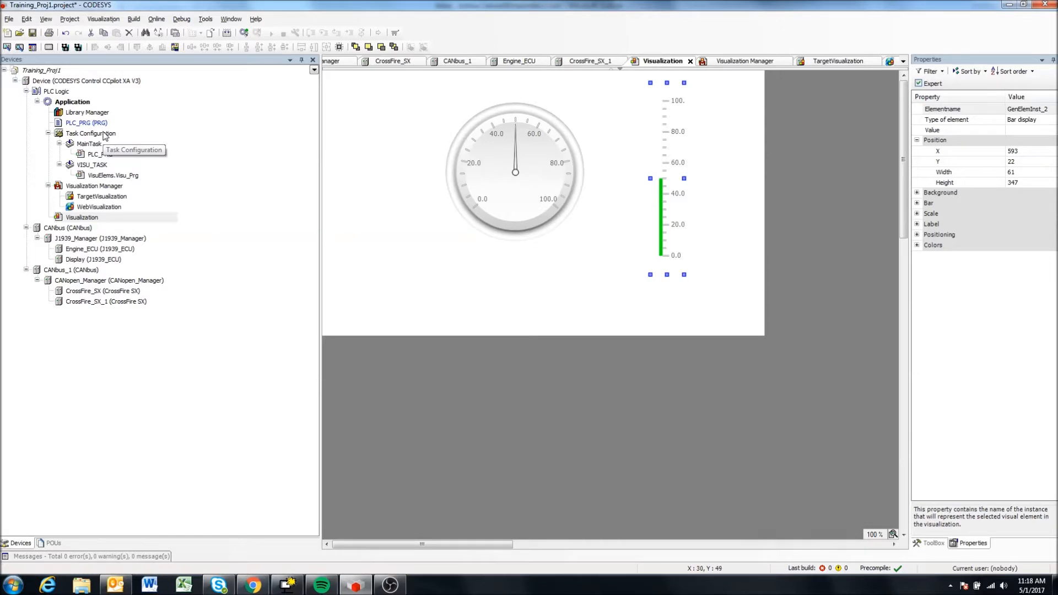
Add a new visualization object named Screen2 to the Application.
left_click(114, 102)
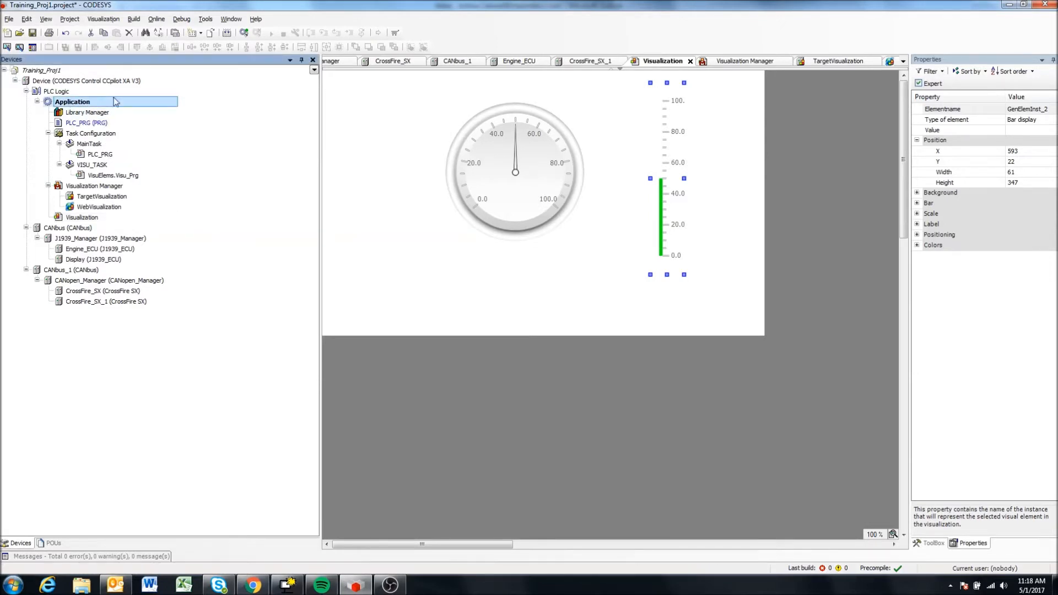
right_click(74, 102)
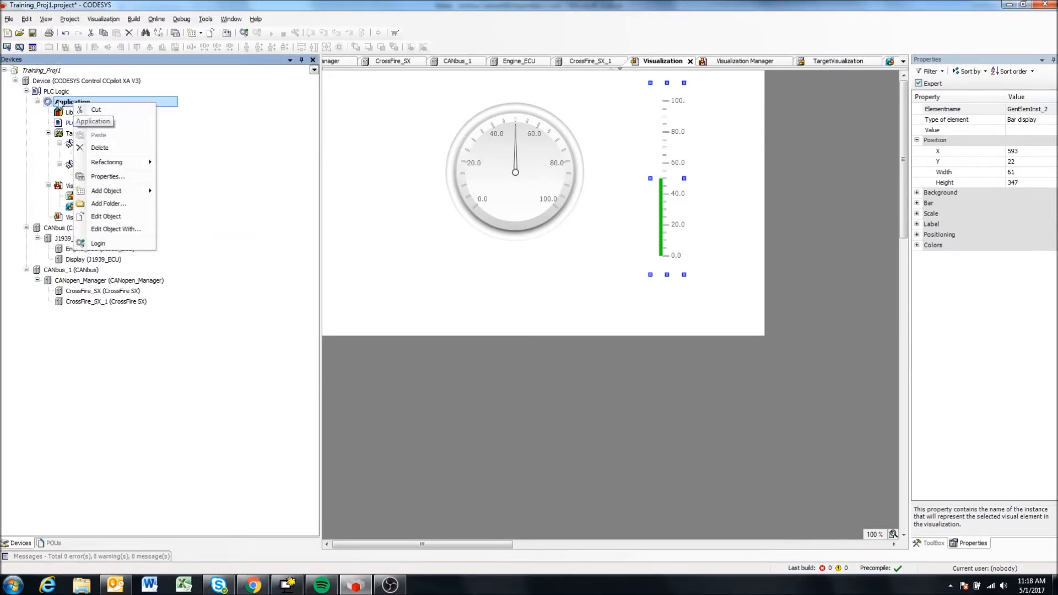
mouse_move(120, 195)
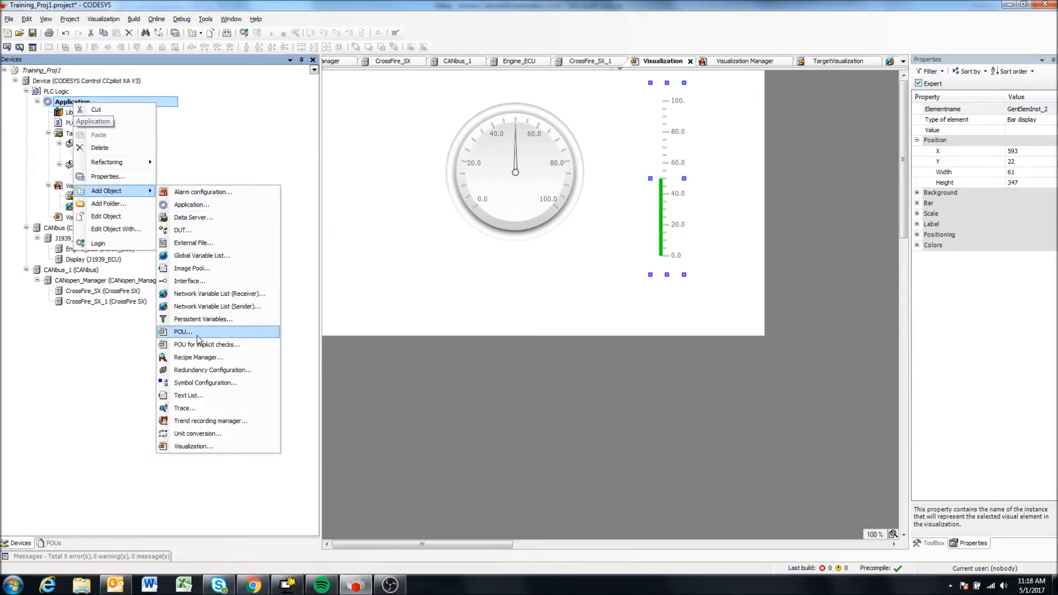
left_click(191, 448)
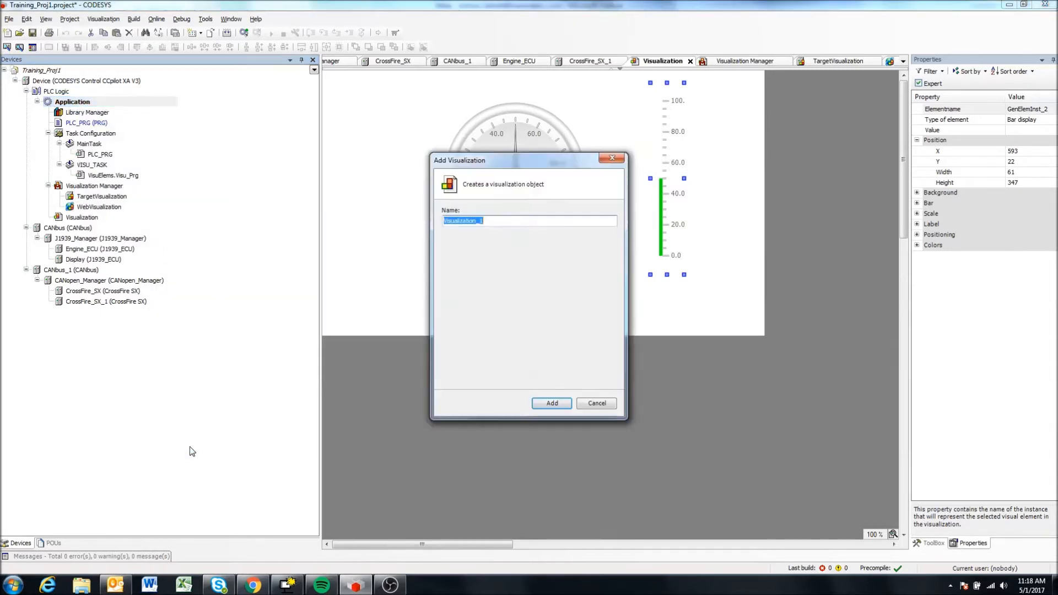
left_click(466, 222)
key("ctrl+a")
type("Screen2")
key("Return")
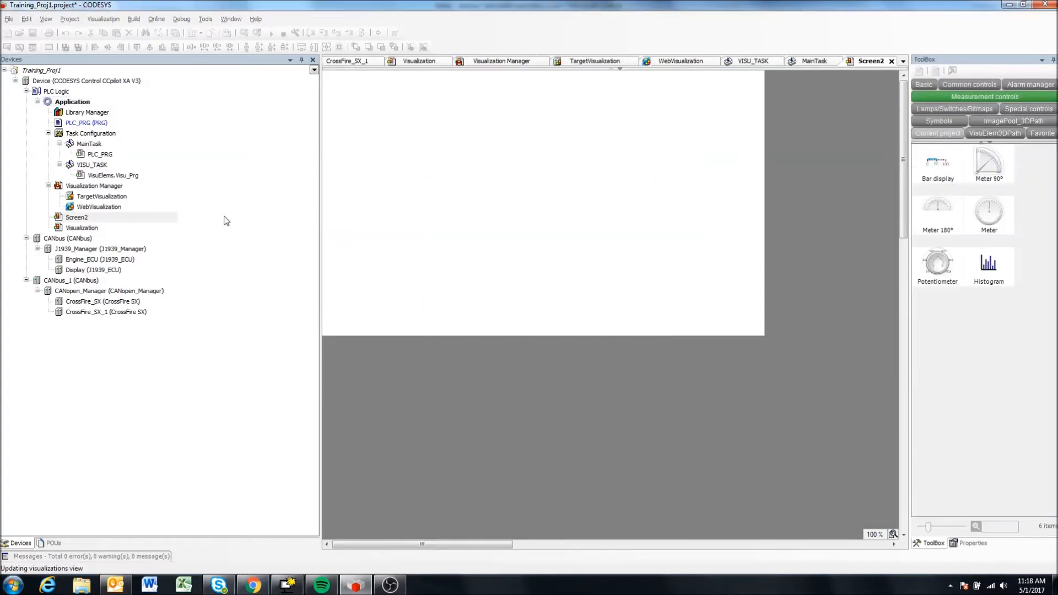
Rename the existing Visualization object to Screen1 in its properties.
double_click(81, 228)
right_click(81, 228)
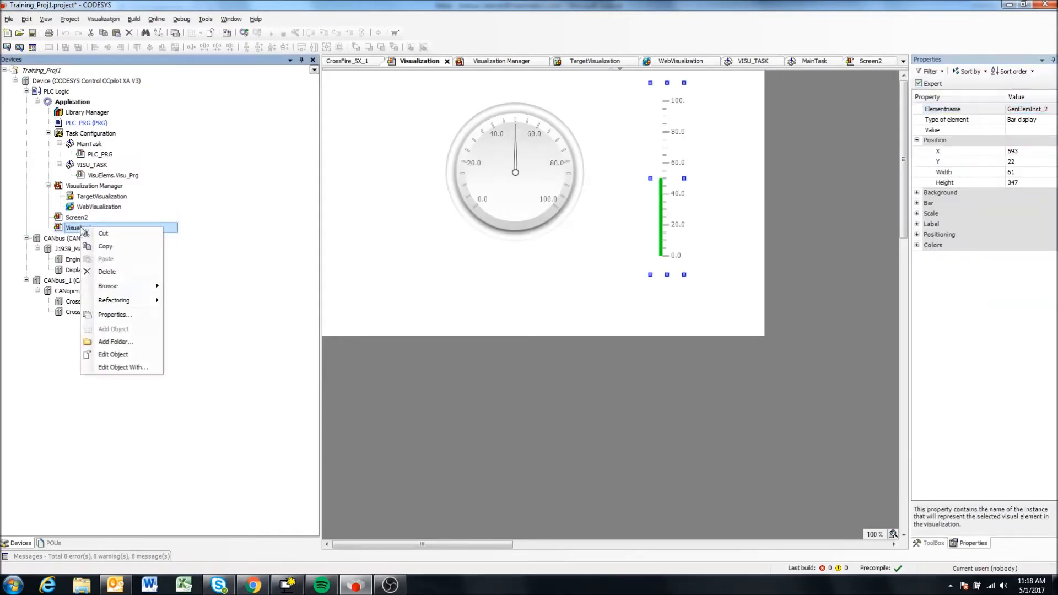
left_click(122, 313)
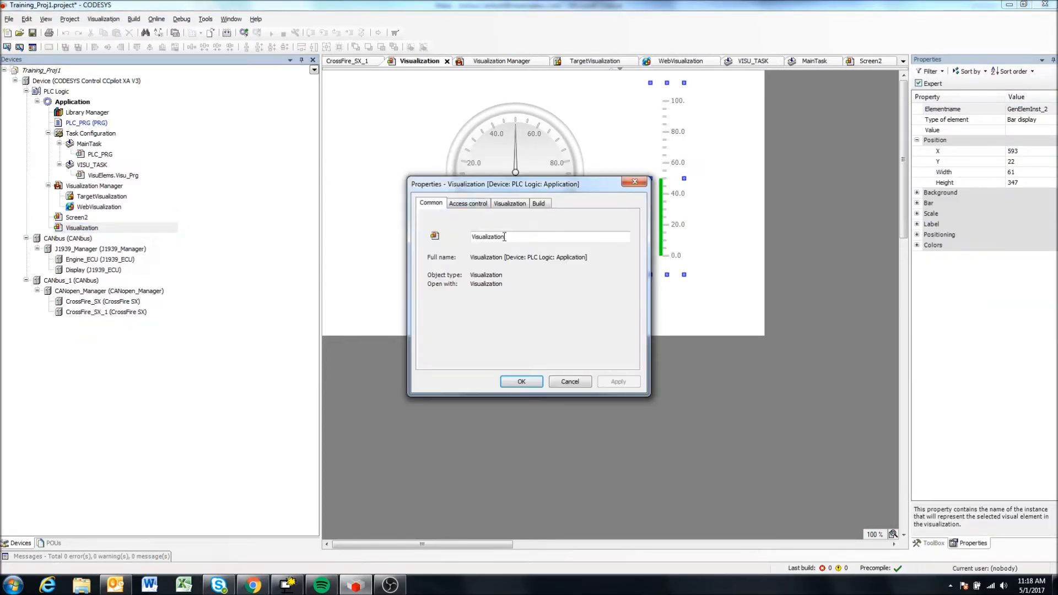
type("Screen1")
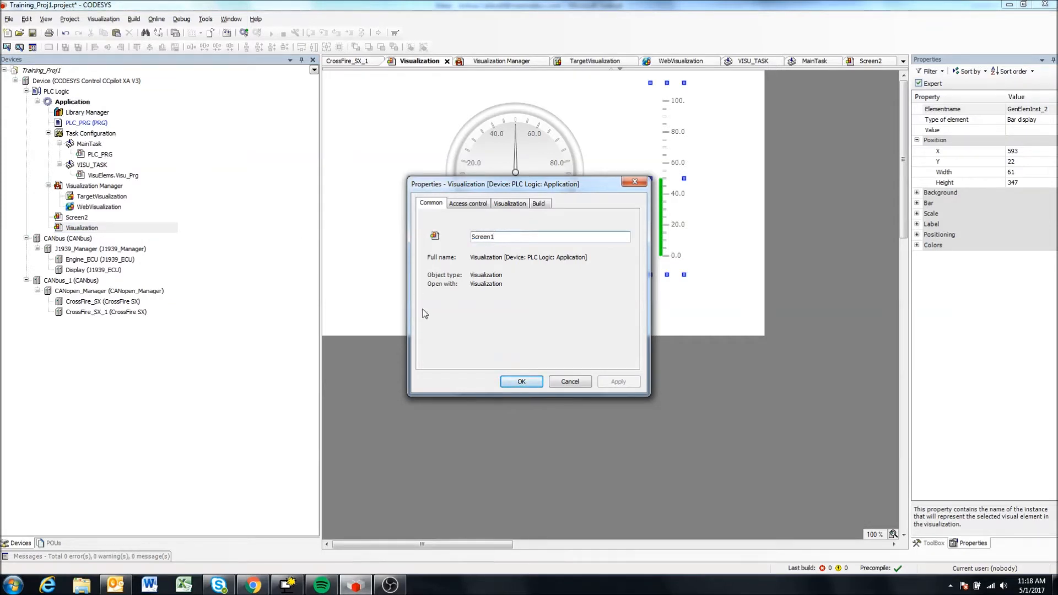
left_click(507, 380)
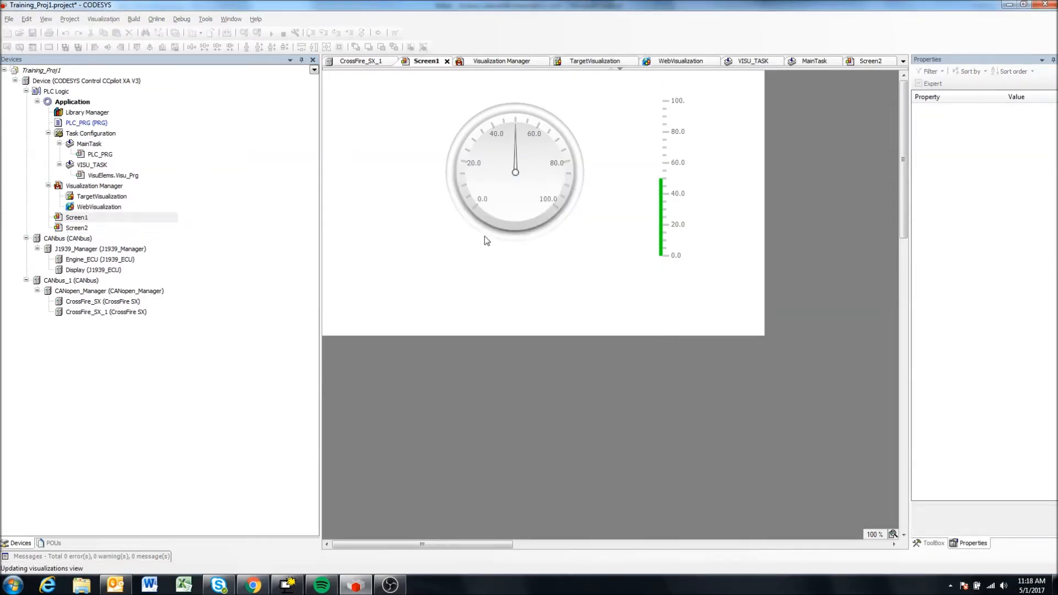
Set the start visualization of TargetVisualization to Screen1, picking it from the project's visualizations.
left_click(88, 187)
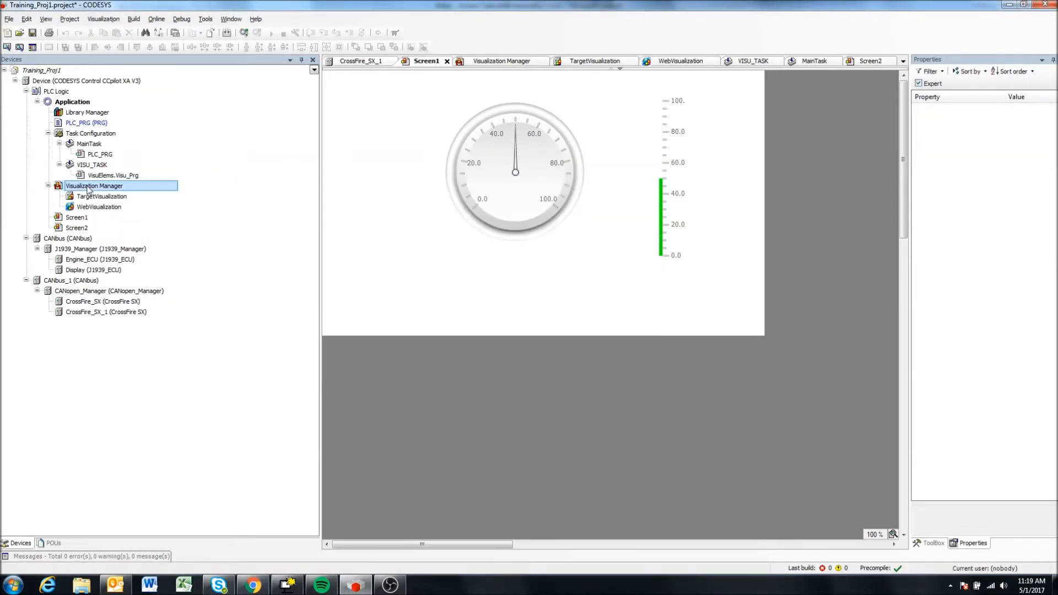
double_click(99, 187)
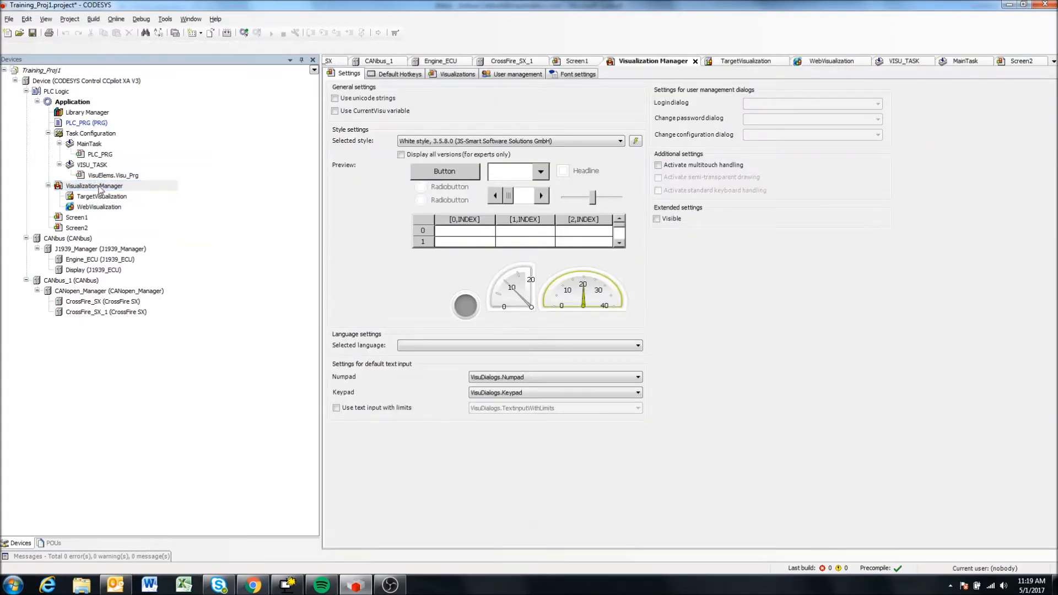
double_click(95, 198)
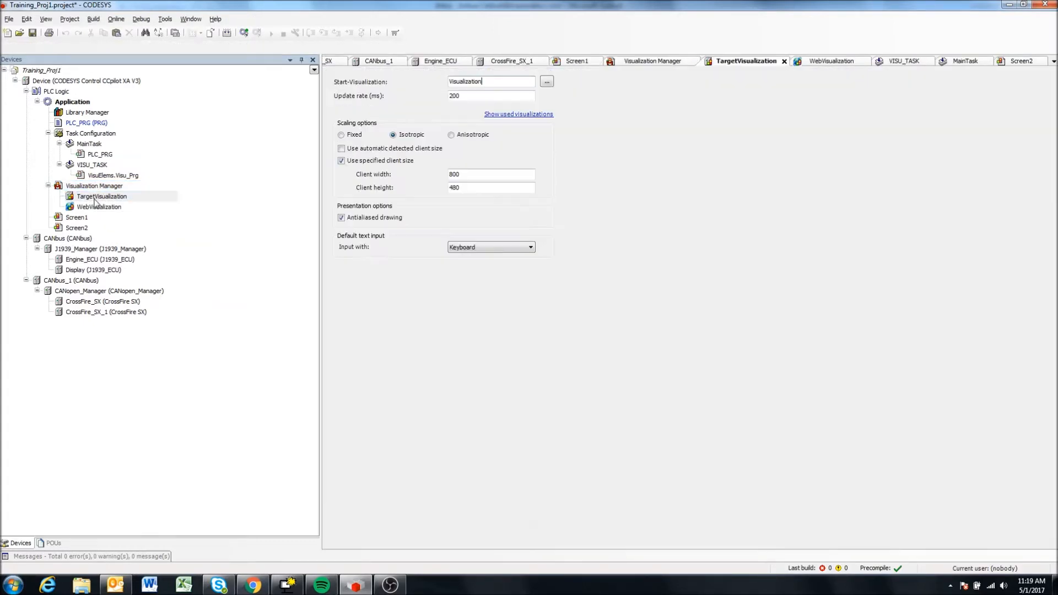
left_click(528, 80)
left_click(546, 82)
left_click(465, 152)
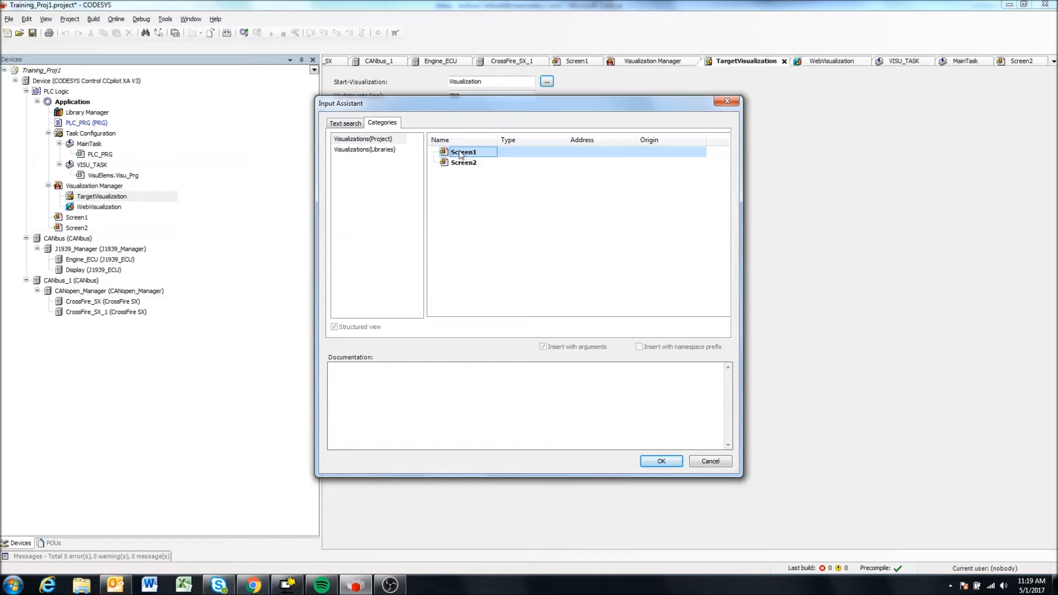
left_click(659, 462)
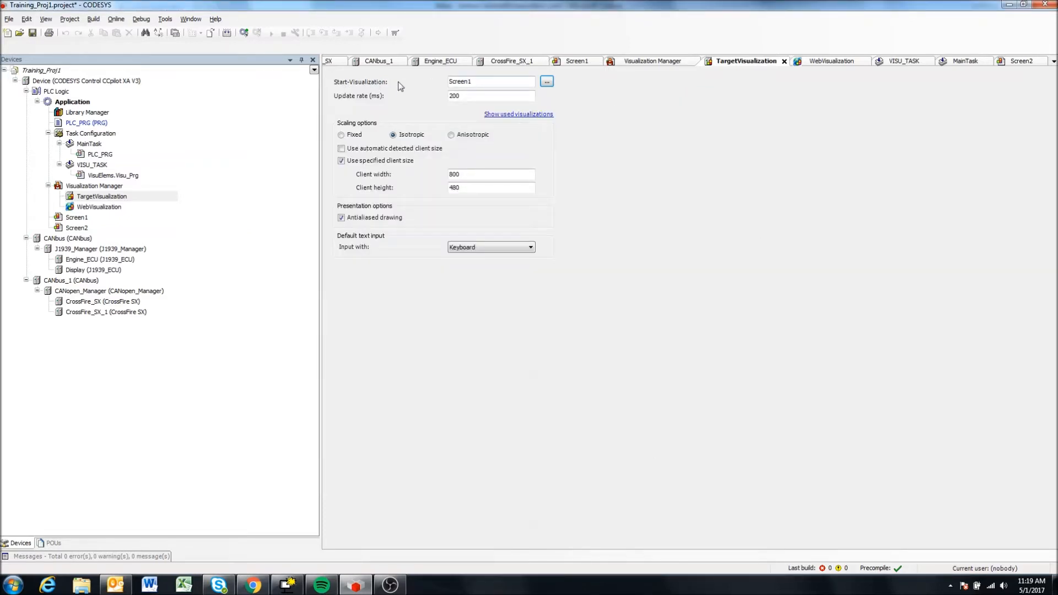
left_click(466, 81)
mouse_move(456, 81)
left_mouse_down()
mouse_move(473, 80)
mouse_move(442, 78)
left_mouse_up()
left_click(479, 82)
Open Screen2 and place a Meter 180° element on it at about X 258, Y 154.
double_click(77, 218)
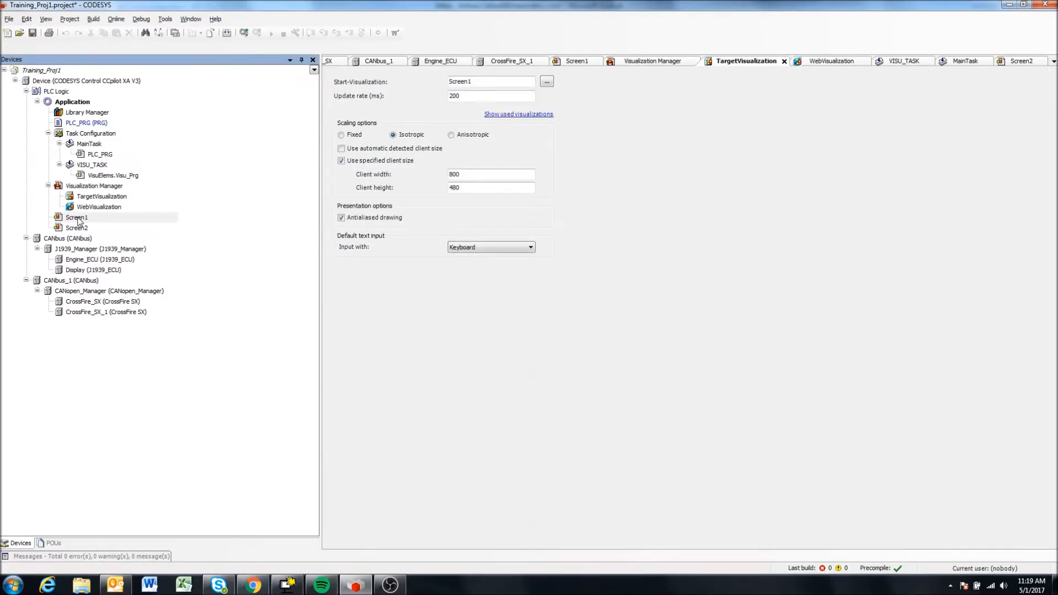
double_click(77, 218)
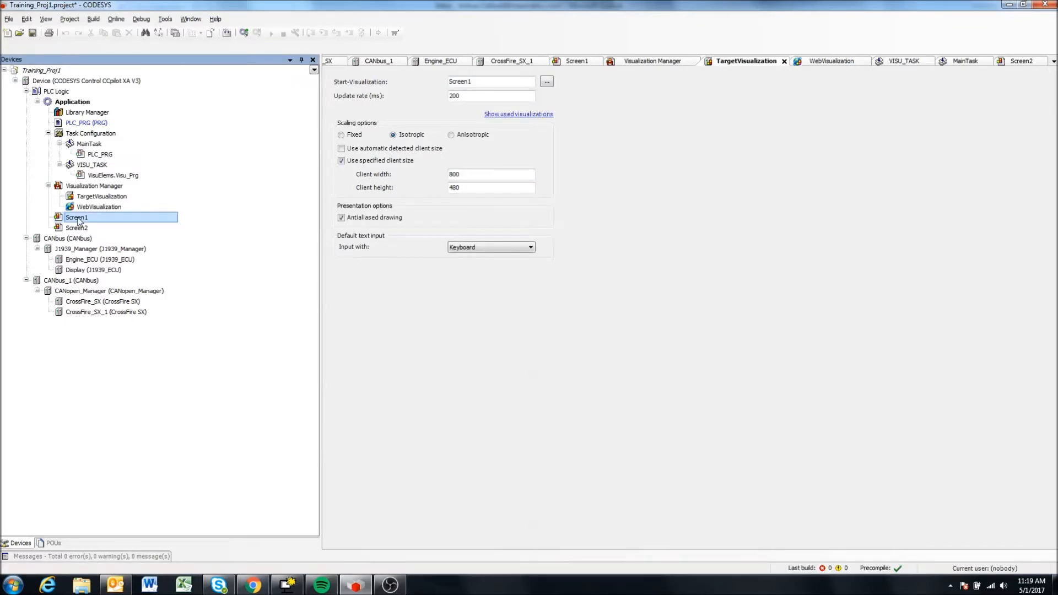
double_click(78, 227)
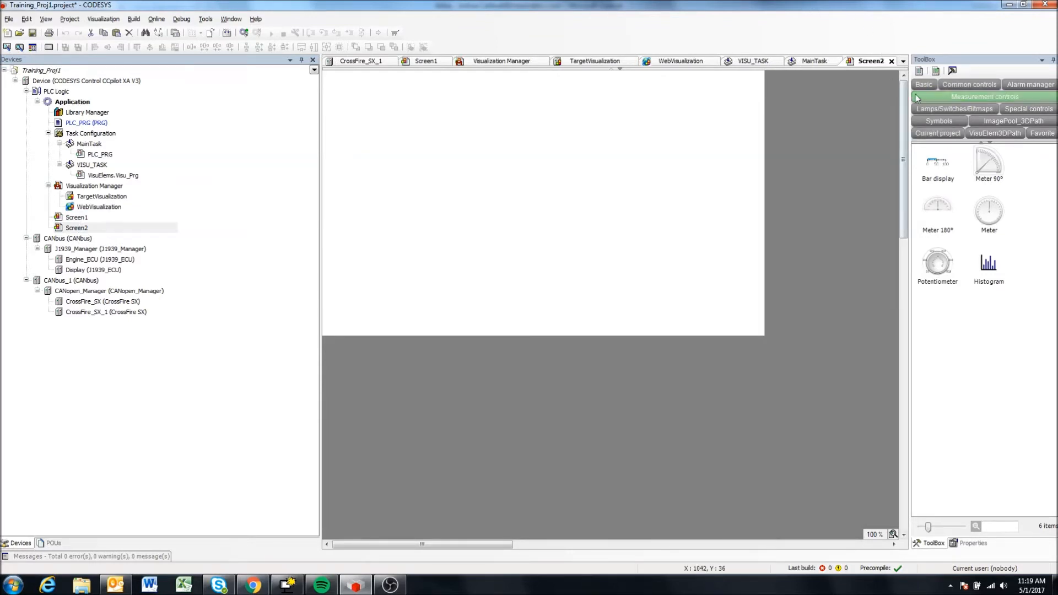
left_click(939, 209)
left_click_drag(939, 209, 543, 191)
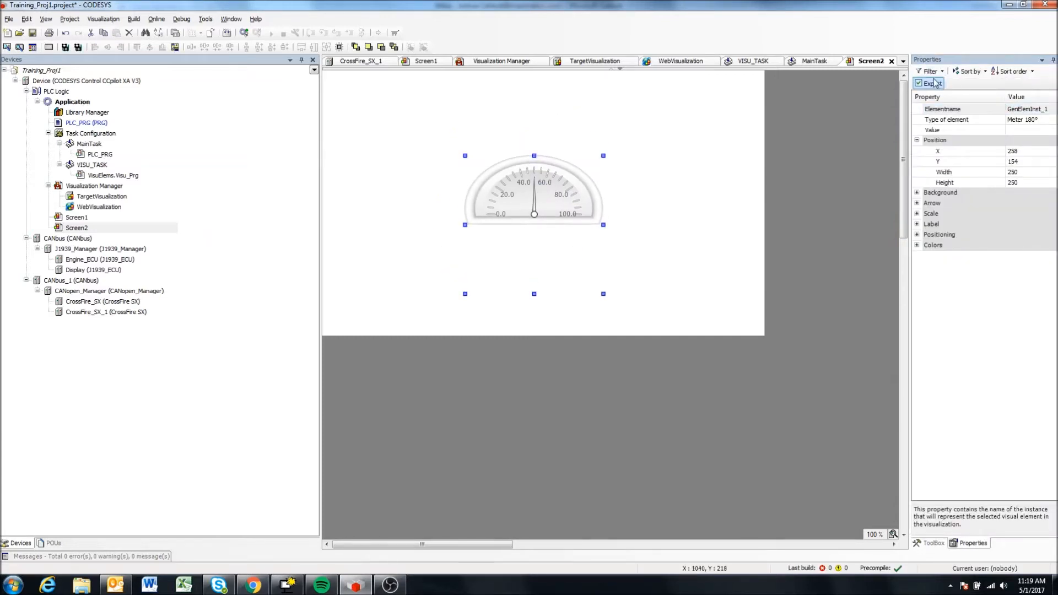
Place a Label from the common controls above the meter on Screen2, at about X 317, Y 49.
left_click(934, 543)
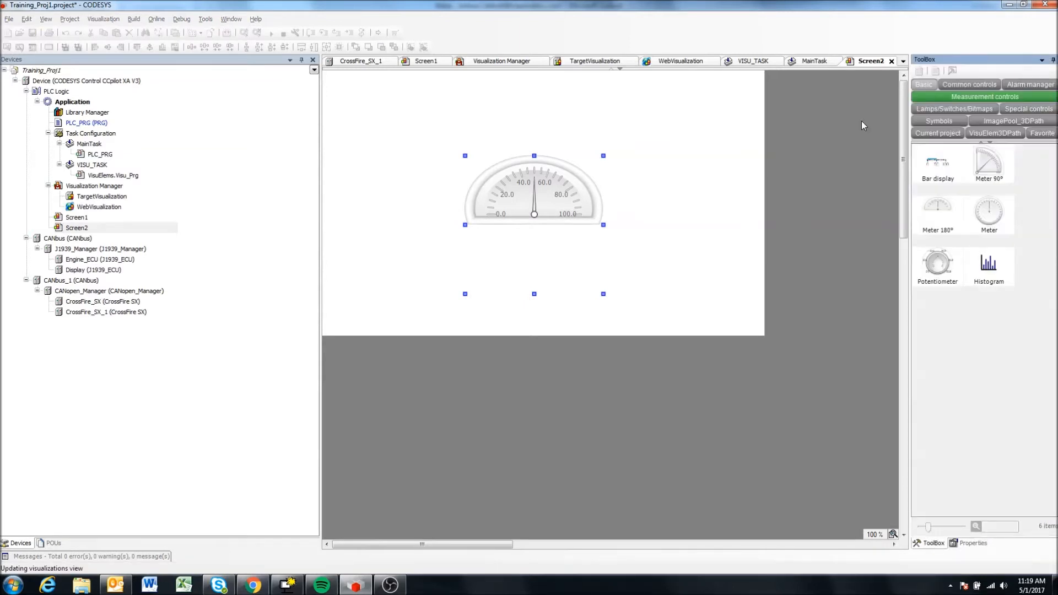
left_click(927, 86)
left_click(961, 86)
left_click_drag(937, 165, 452, 103)
left_click(469, 106)
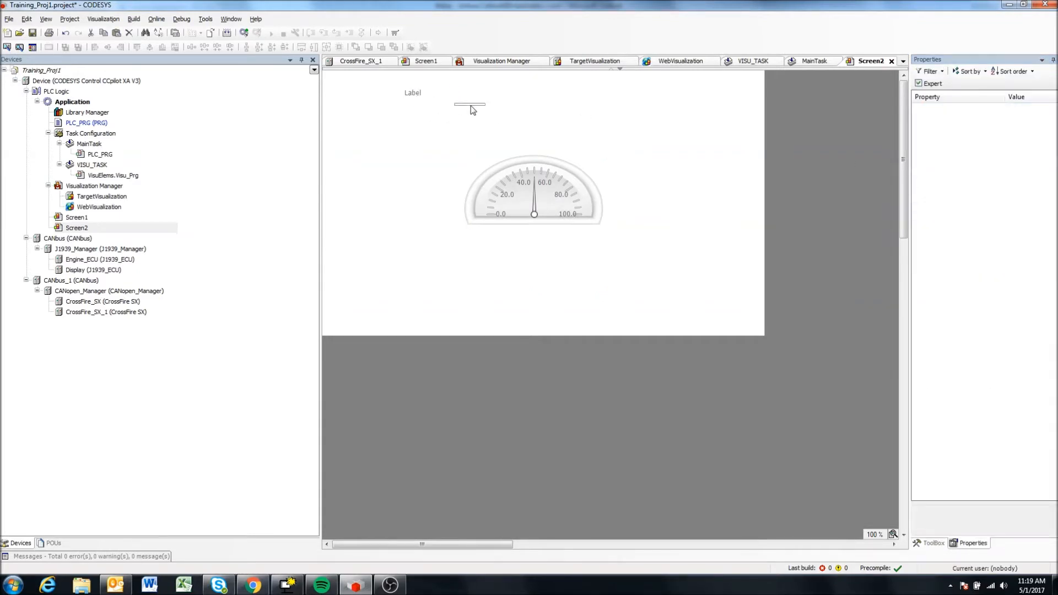
left_click(415, 90)
left_click_drag(434, 88, 560, 101)
Set the text of the label above the meter to "Screen 2".
double_click(560, 108)
type("S")
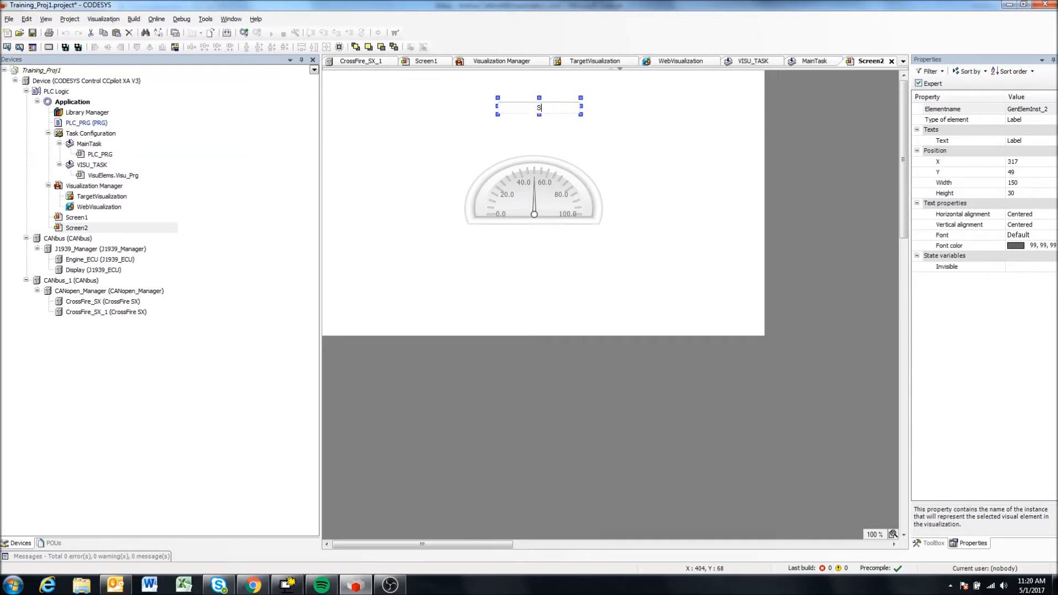
type("creen 2")
left_click(625, 137)
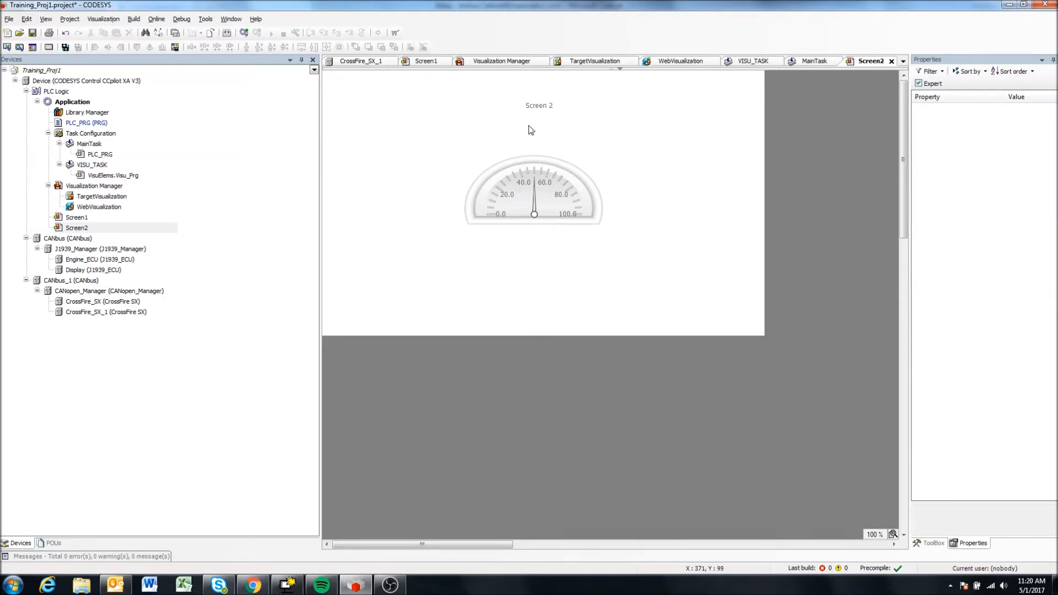
left_click(77, 221)
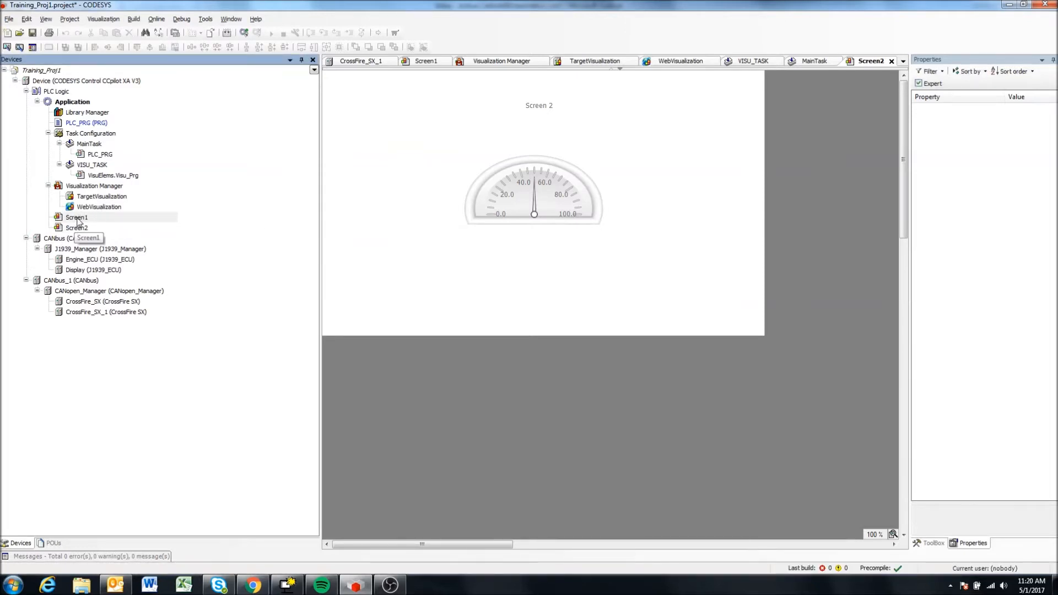
double_click(77, 219)
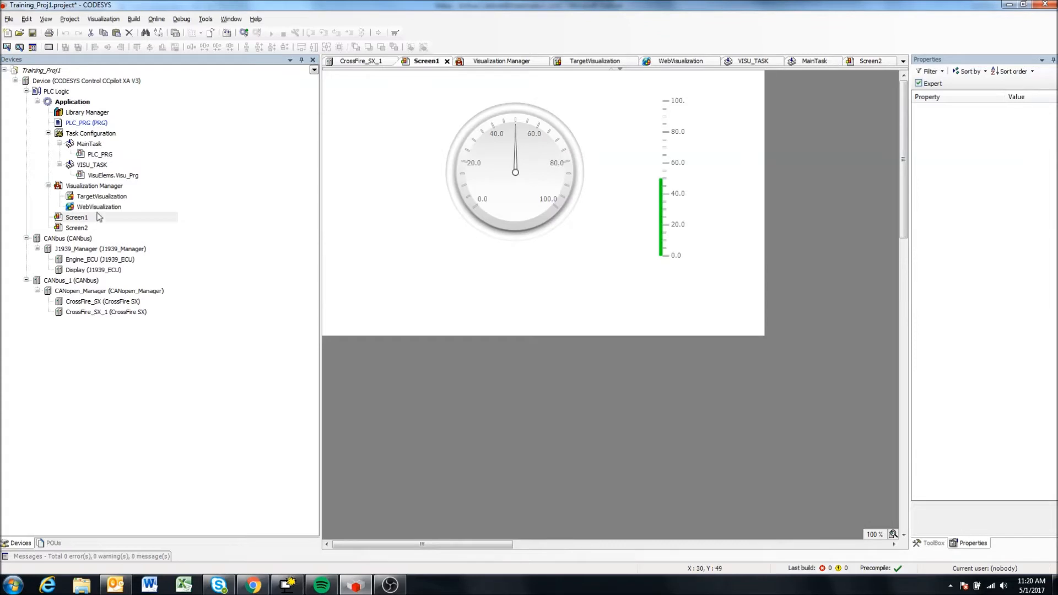
left_click(86, 114)
right_click(72, 103)
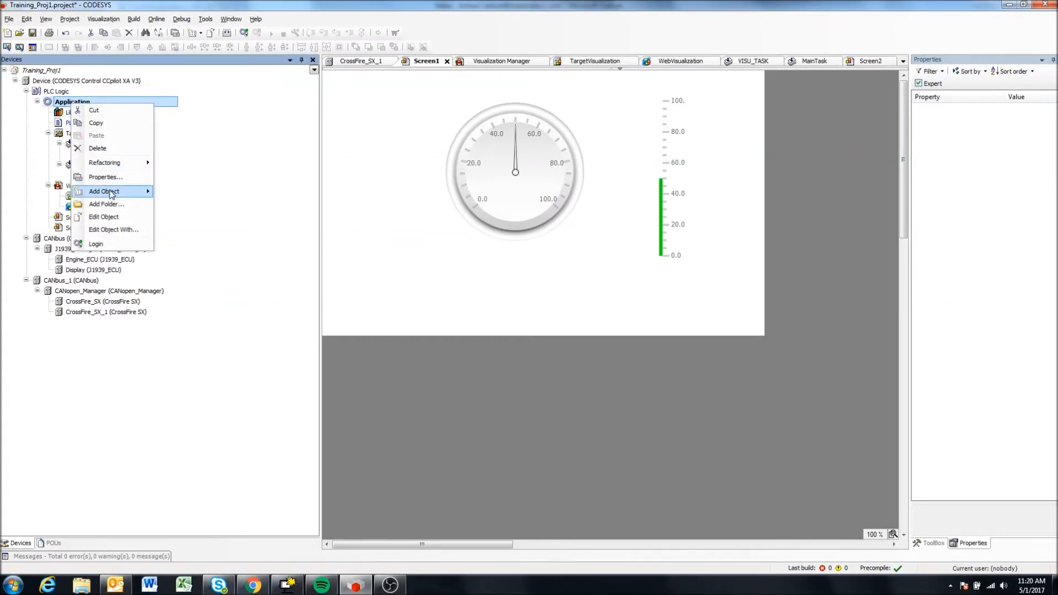
mouse_move(110, 191)
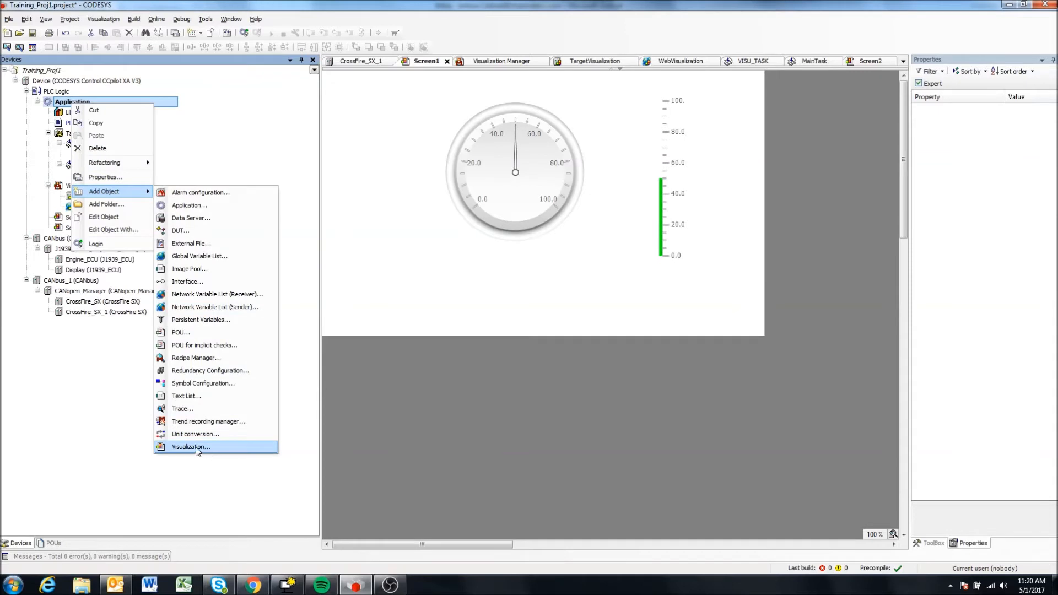
left_click(87, 406)
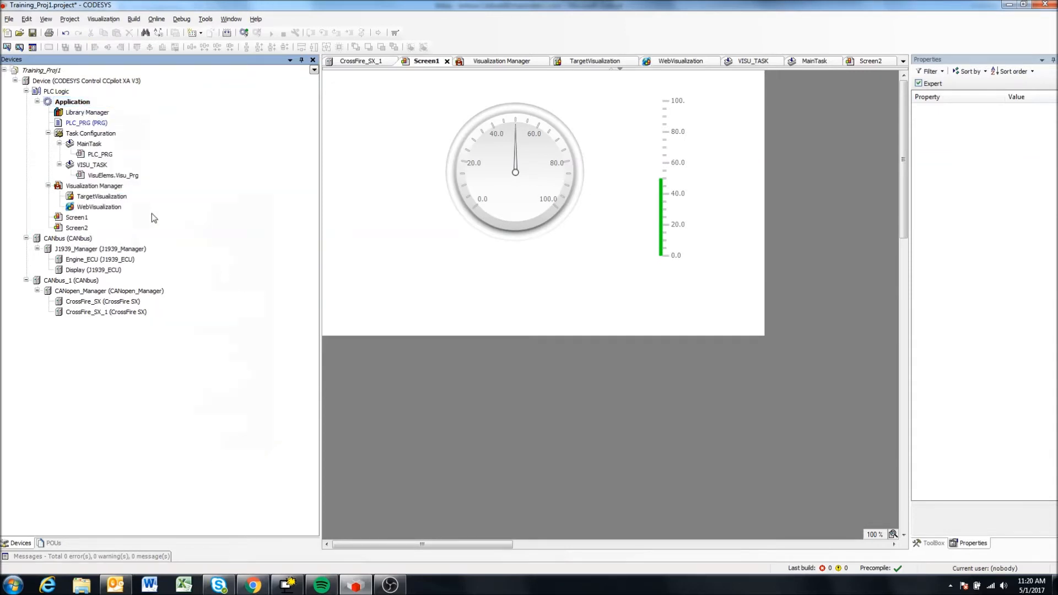
double_click(76, 228)
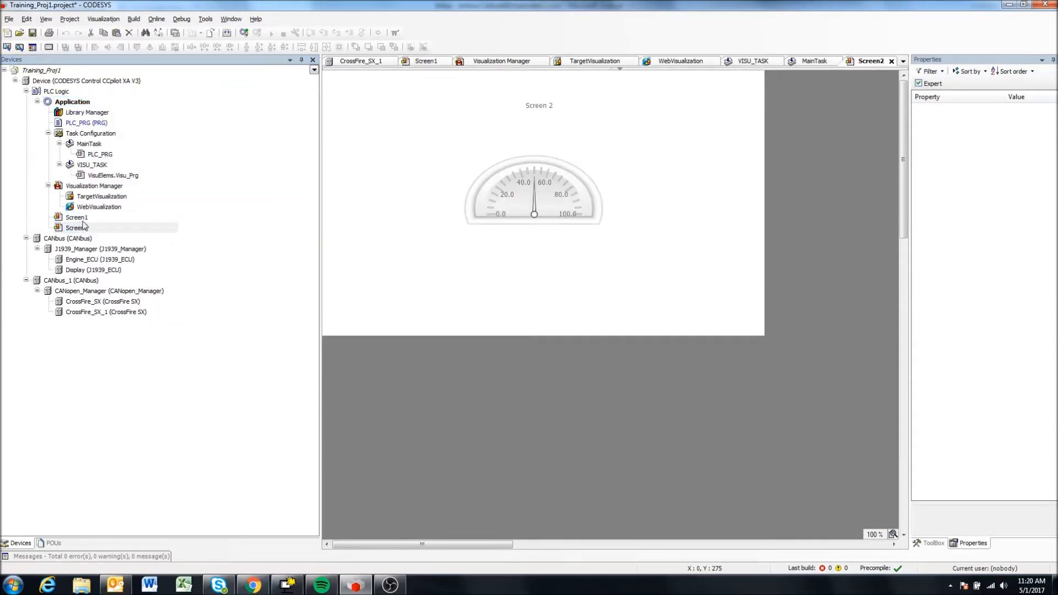
Open Screen1 and place a Button from the common controls below the bar display, at about X 500, Y 379.
double_click(76, 218)
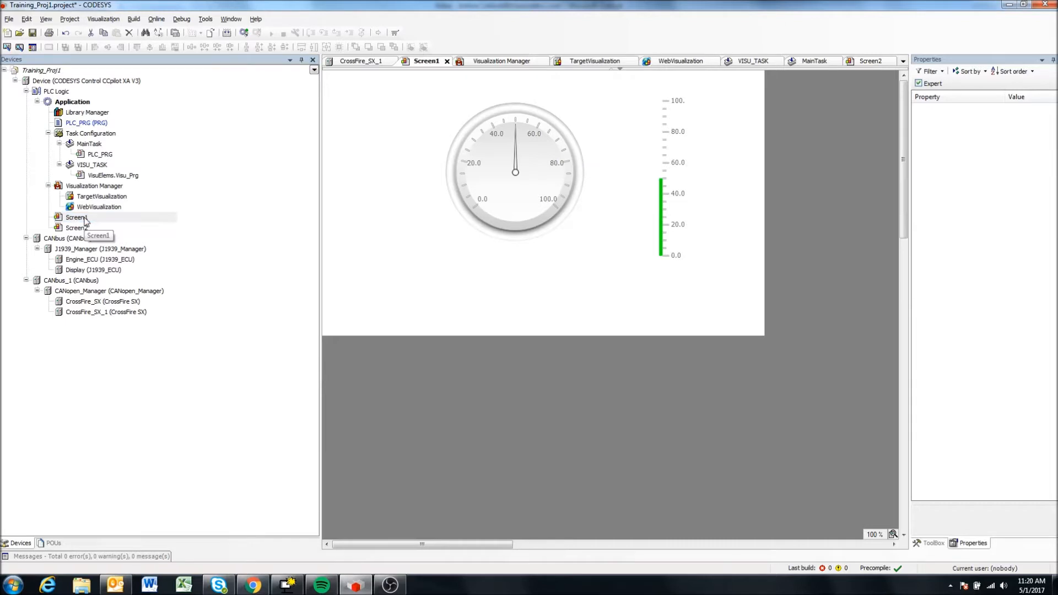
left_click(938, 545)
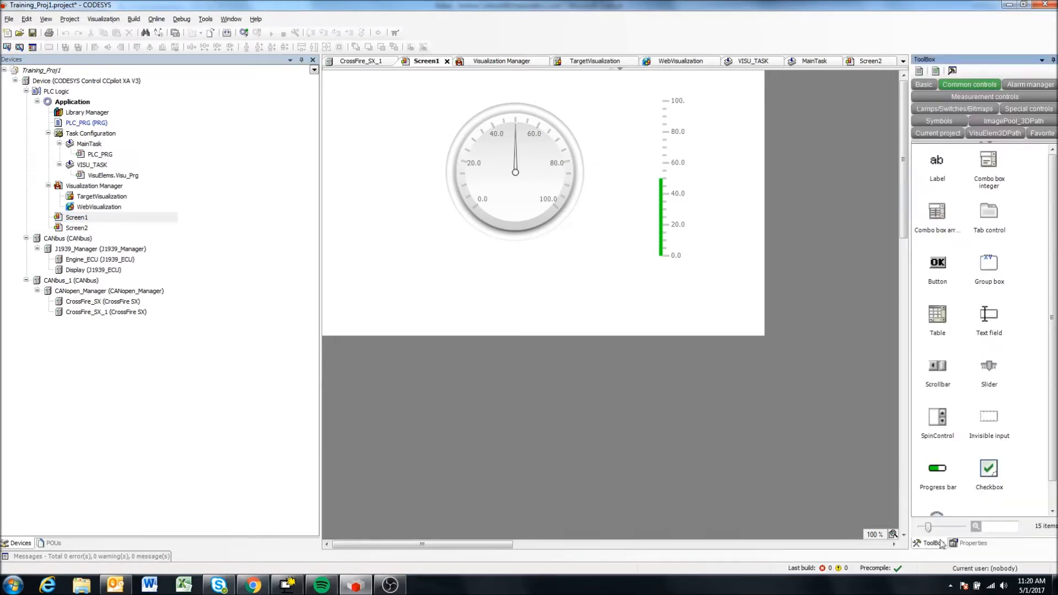
left_click(941, 268)
left_click_drag(940, 268, 668, 294)
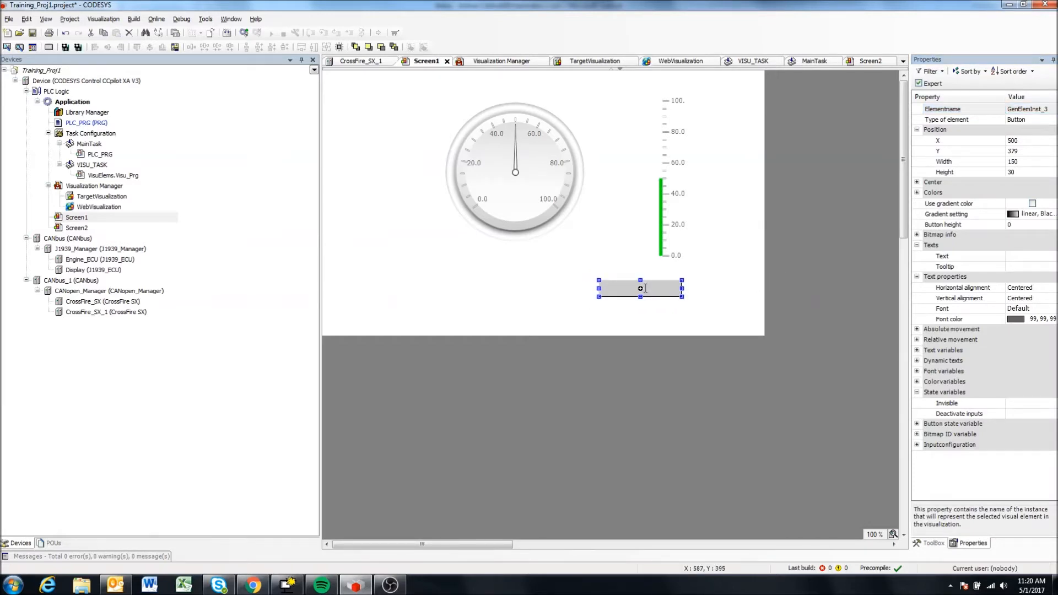
Set the text of the new button on Screen1 to "Goto Page 2".
left_click(644, 289)
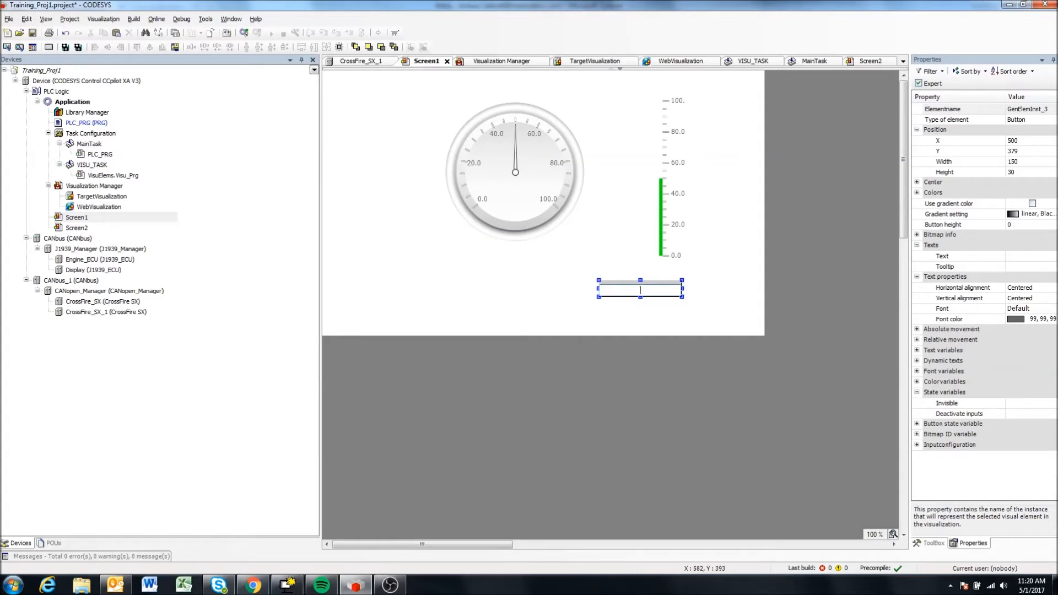
type("Goto Page 2")
left_click(727, 291)
left_click(665, 288)
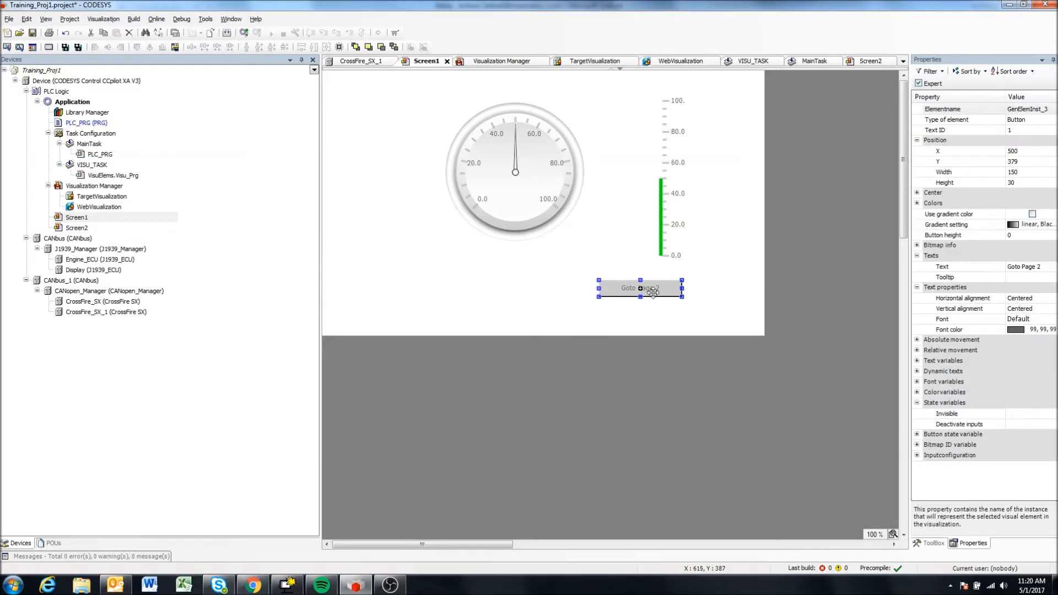
Enlarge the "Goto Page 2" button to about 178 by 44 and position it at about X 513, Y 398.
left_click_drag(654, 281, 703, 314)
left_click(731, 288)
left_click(672, 312)
left_click(739, 282)
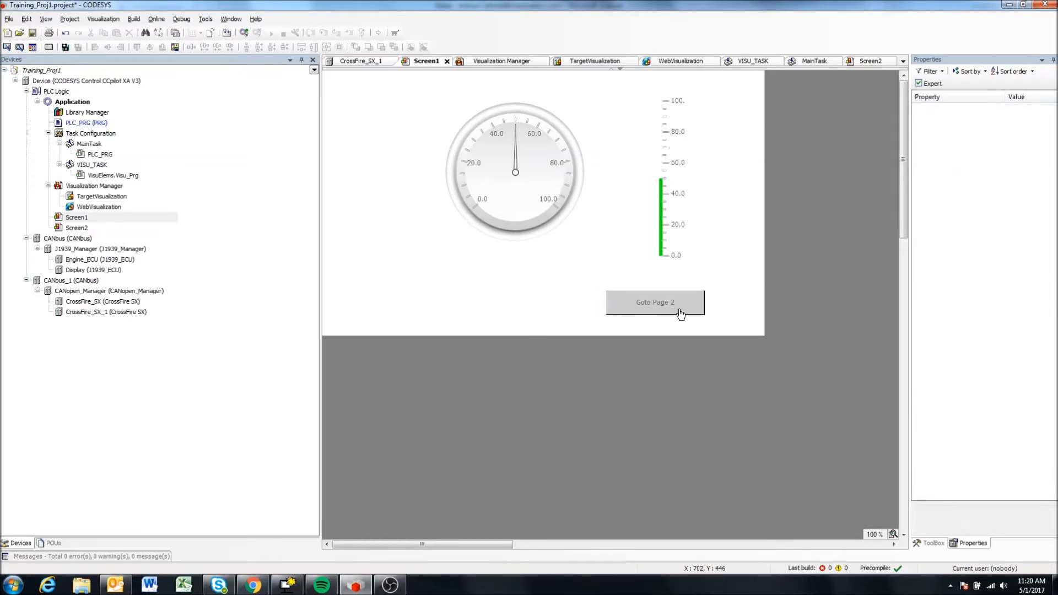
left_click(679, 313)
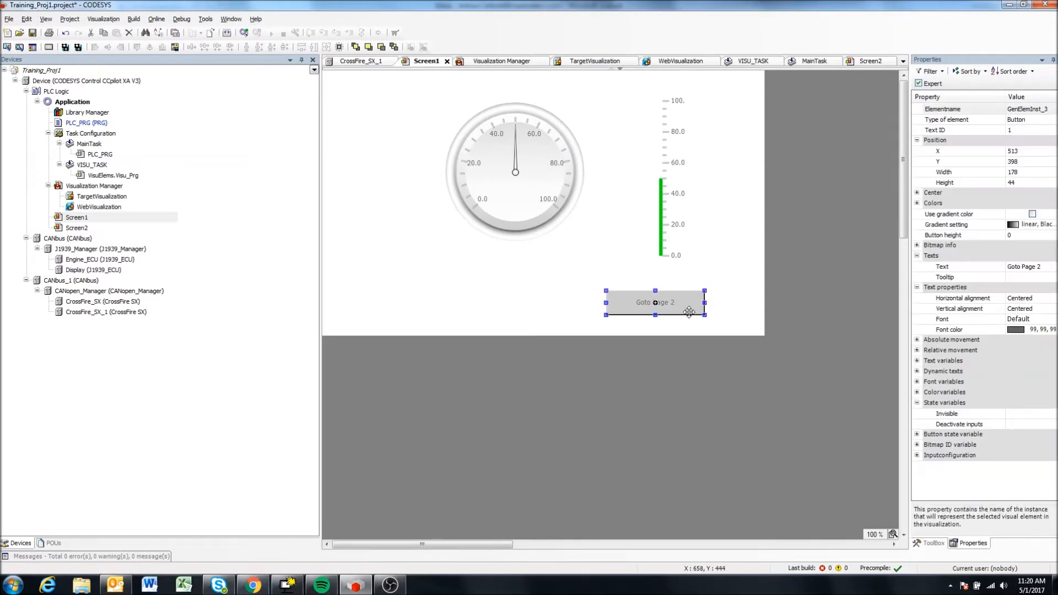
left_click(729, 264)
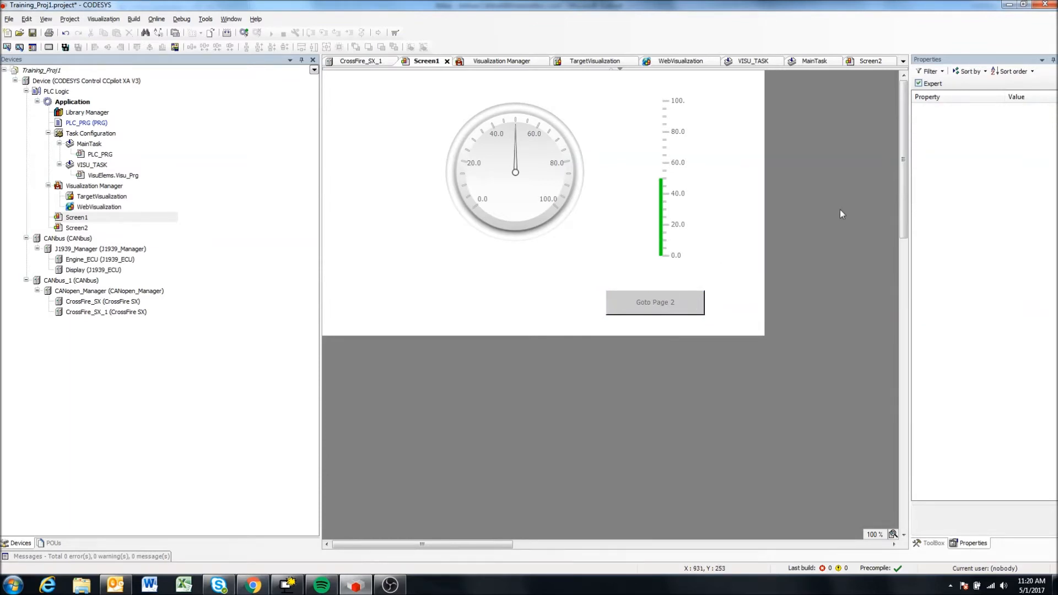
double_click(684, 311)
left_click(683, 313)
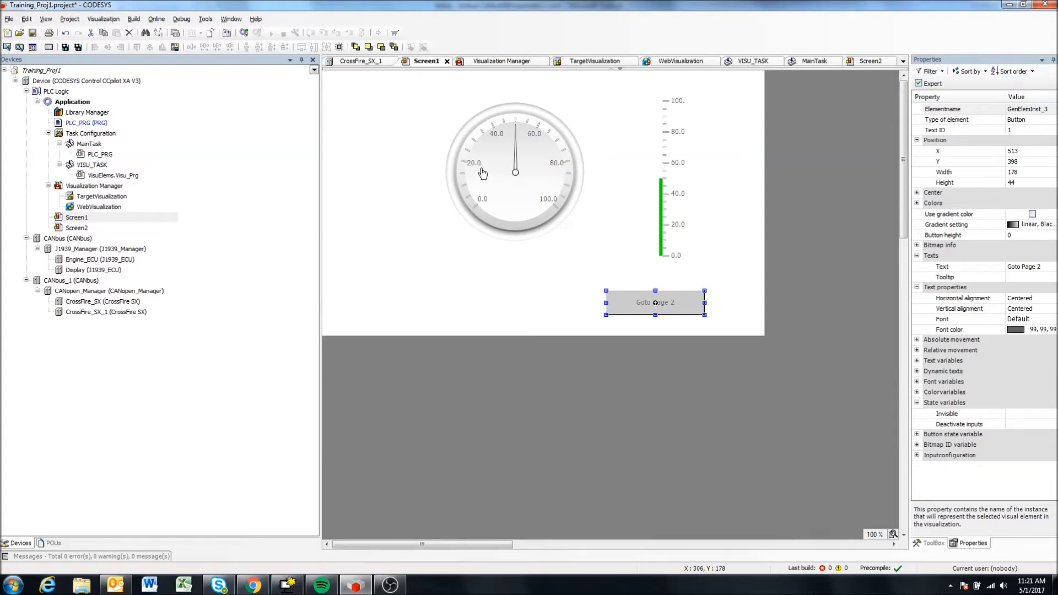
Compare the properties of the meter, the bar display and the "Goto Page 2" button on Screen1.
left_click(546, 193)
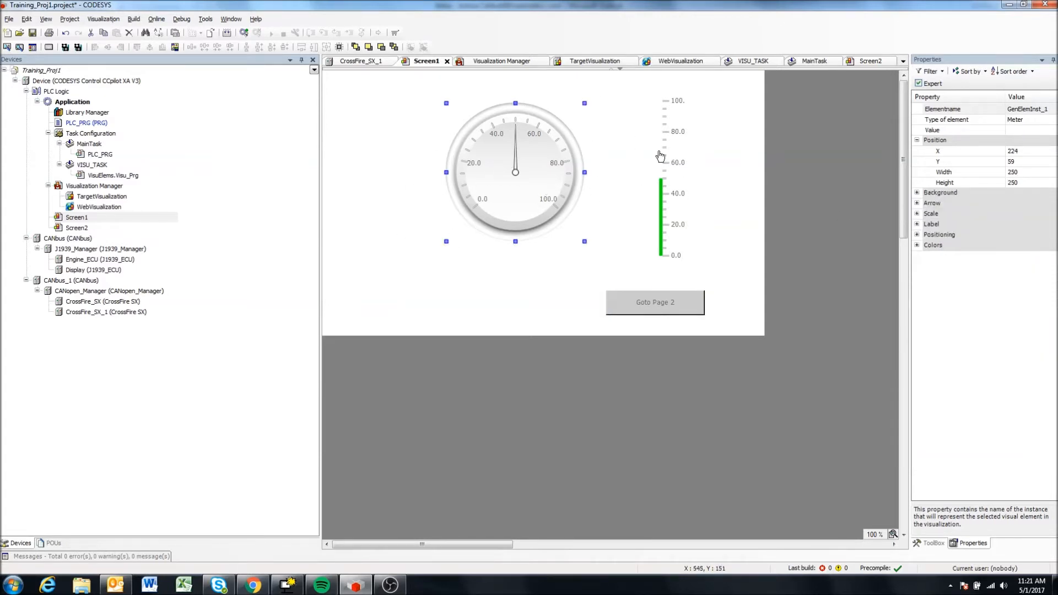
left_click(672, 155)
left_click(551, 152)
left_click(672, 147)
left_click(558, 161)
left_click(693, 302)
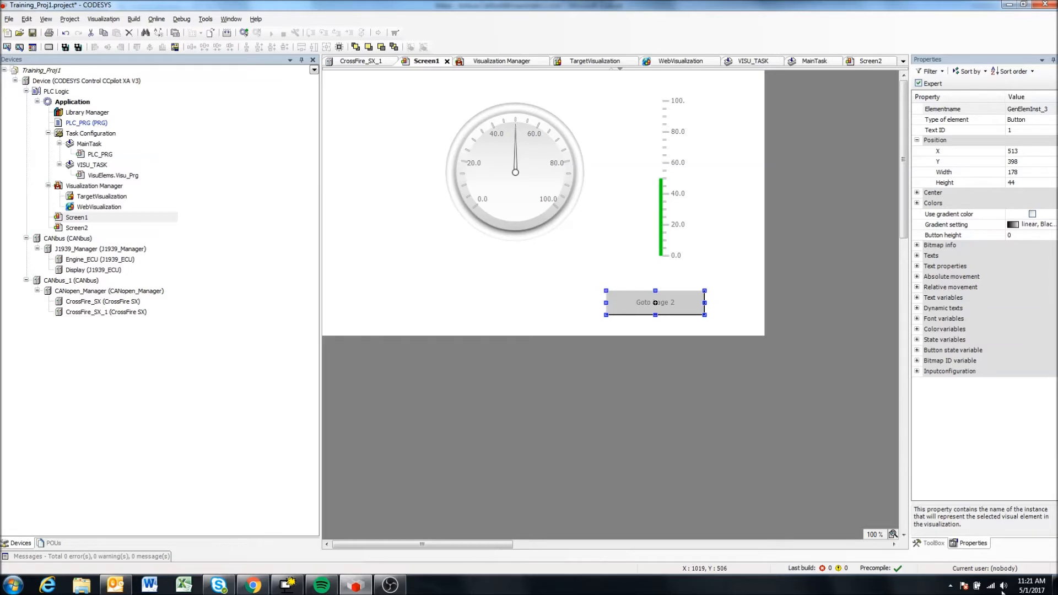
Look through the toolbox's element categories, including ImagePool_3DPath, Basic and Common controls.
left_click(933, 543)
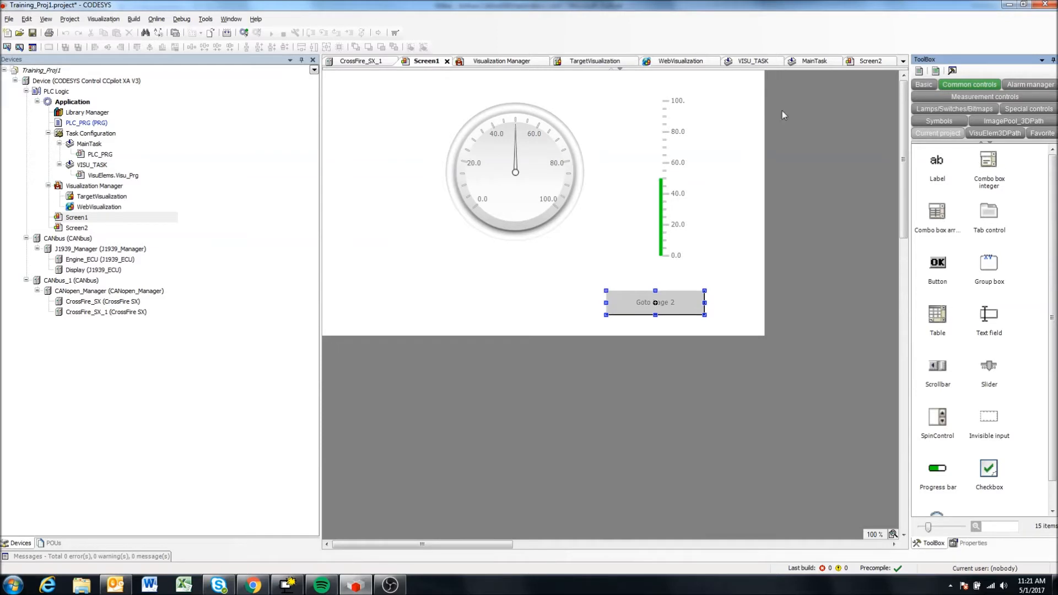
left_click(642, 291)
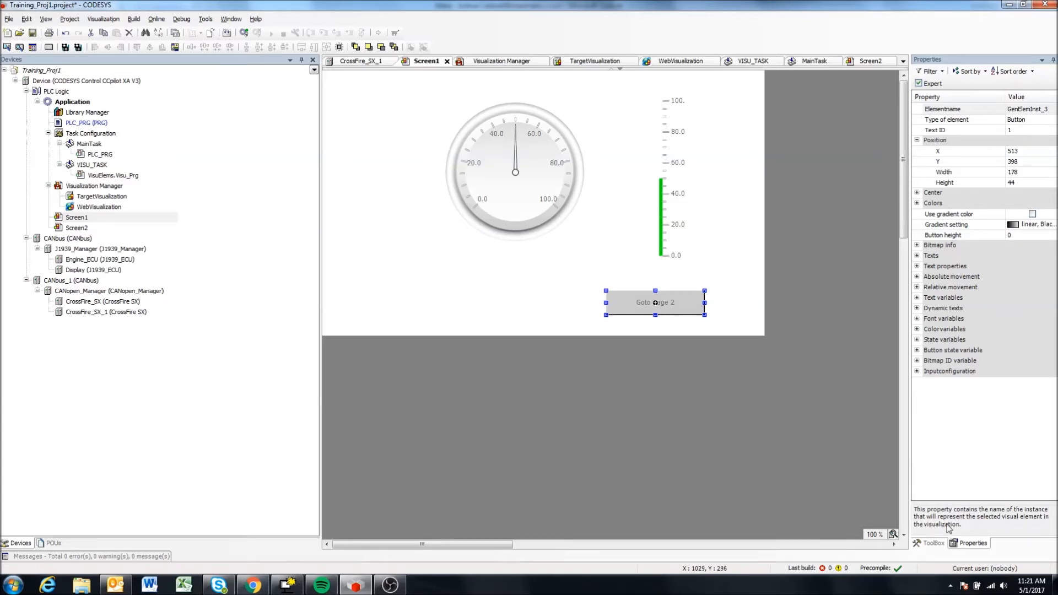
left_click(932, 543)
scroll(1039, 168, "down", 1)
left_click(1012, 120)
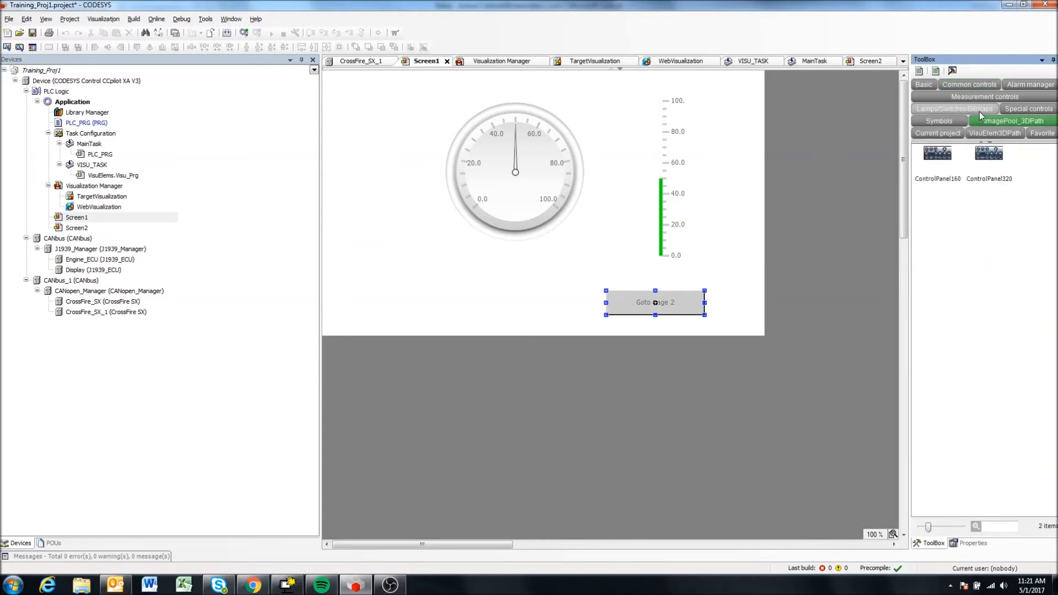
left_click(980, 111)
left_click(1010, 112)
left_click(924, 84)
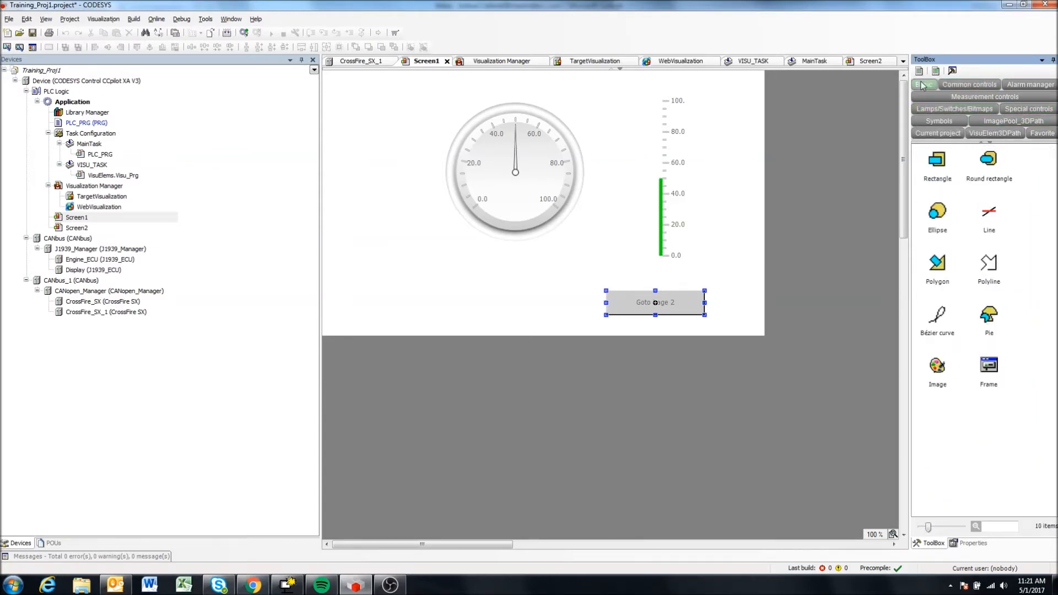
left_click(959, 83)
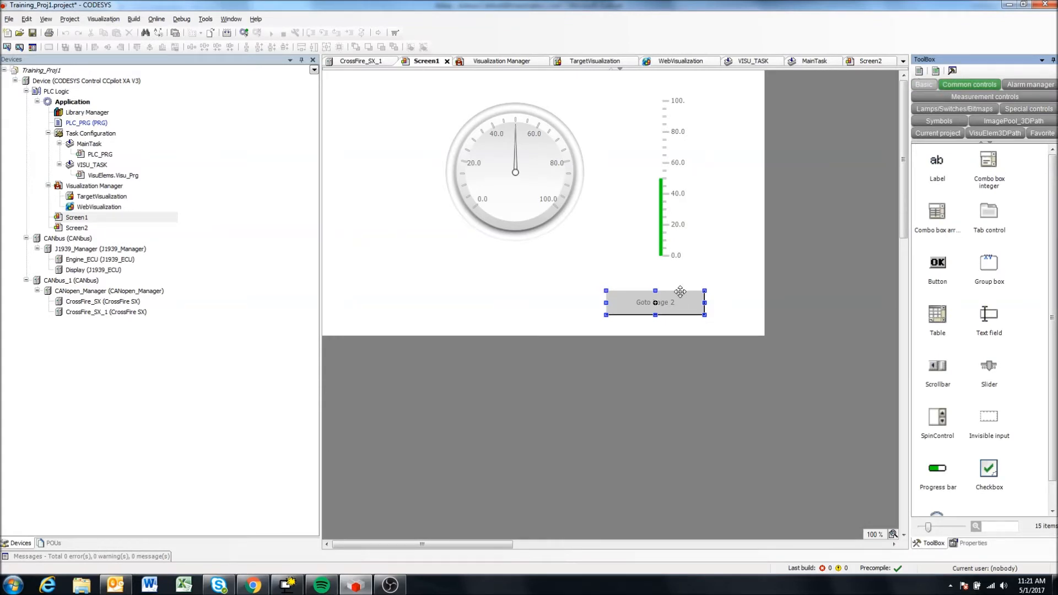
Examine the meter's properties and the "Goto Page 2" button's element name, Center, Bitmap info, State variables and Button state variable properties.
left_click(518, 214)
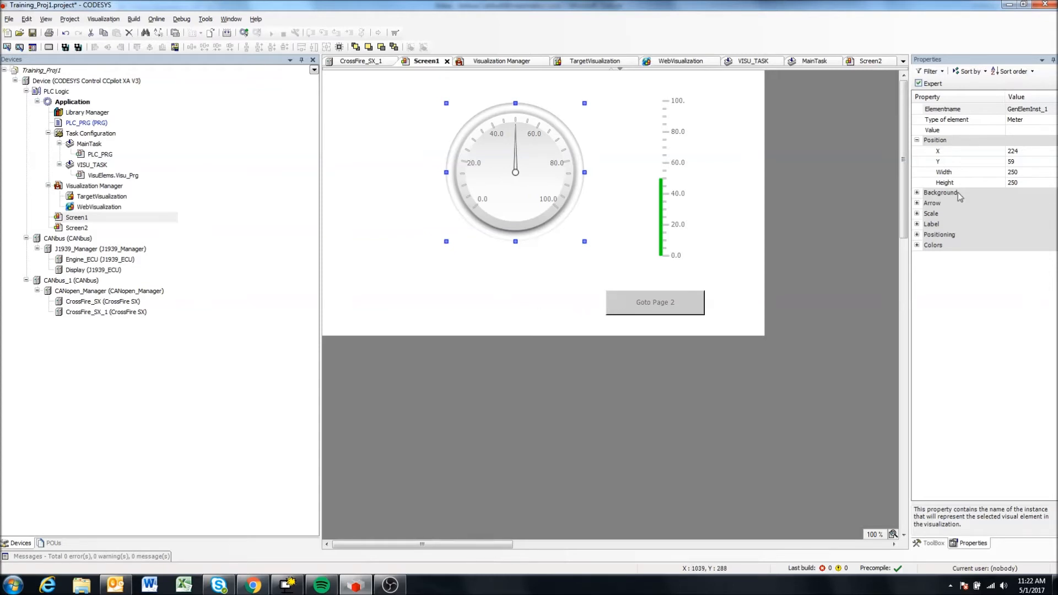
left_click(649, 302)
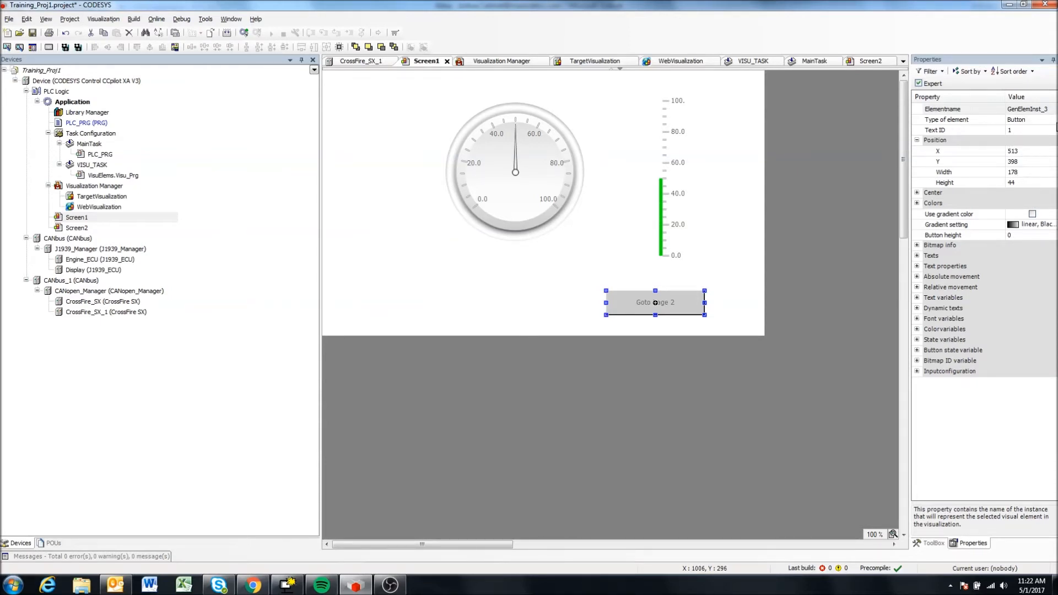
left_click(1030, 109)
left_click(1038, 108)
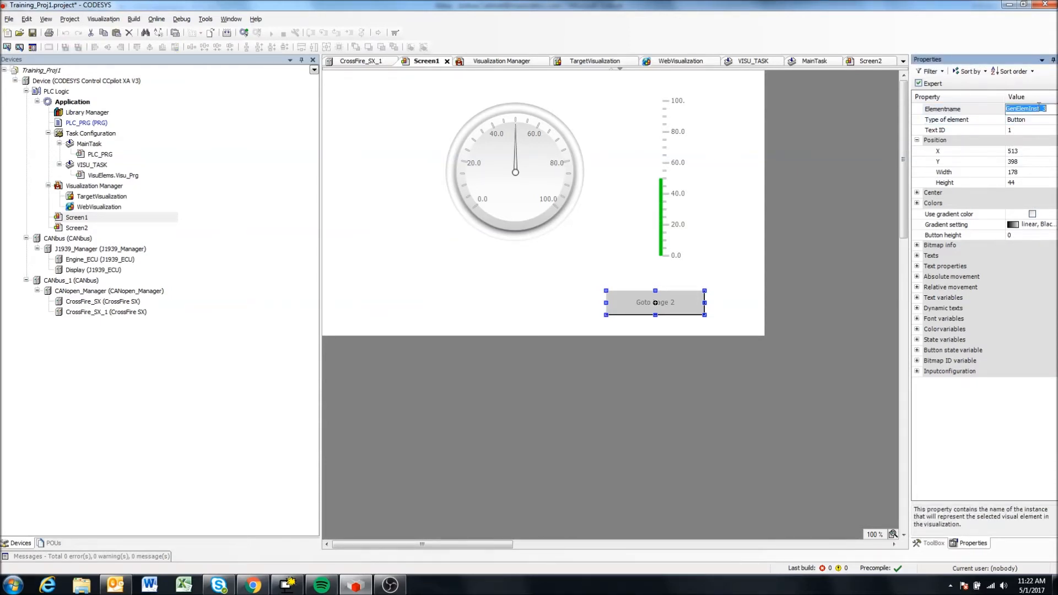
left_click(1021, 122)
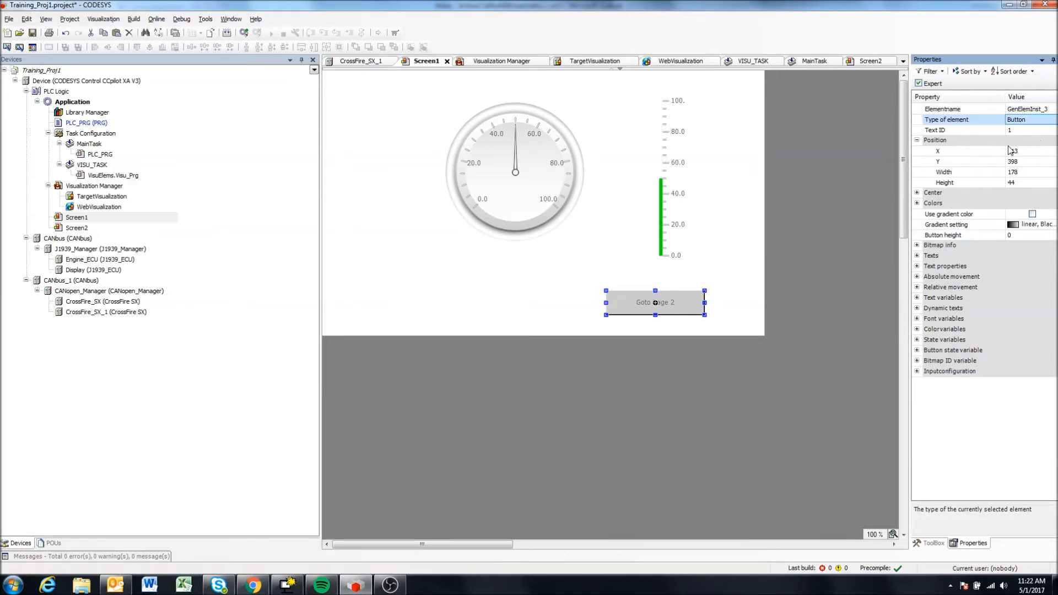
left_click(917, 193)
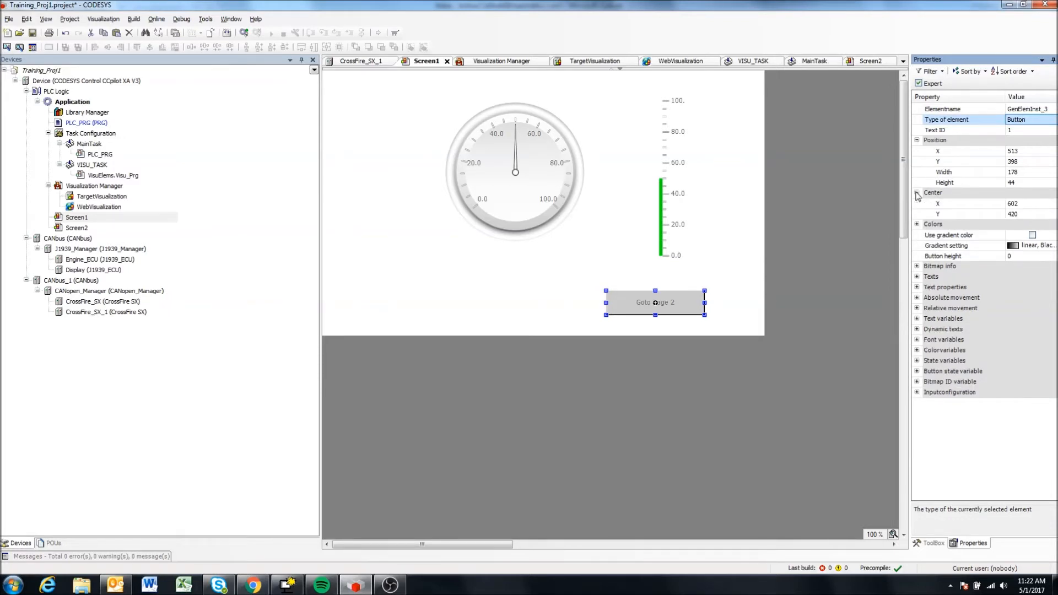
left_click(916, 193)
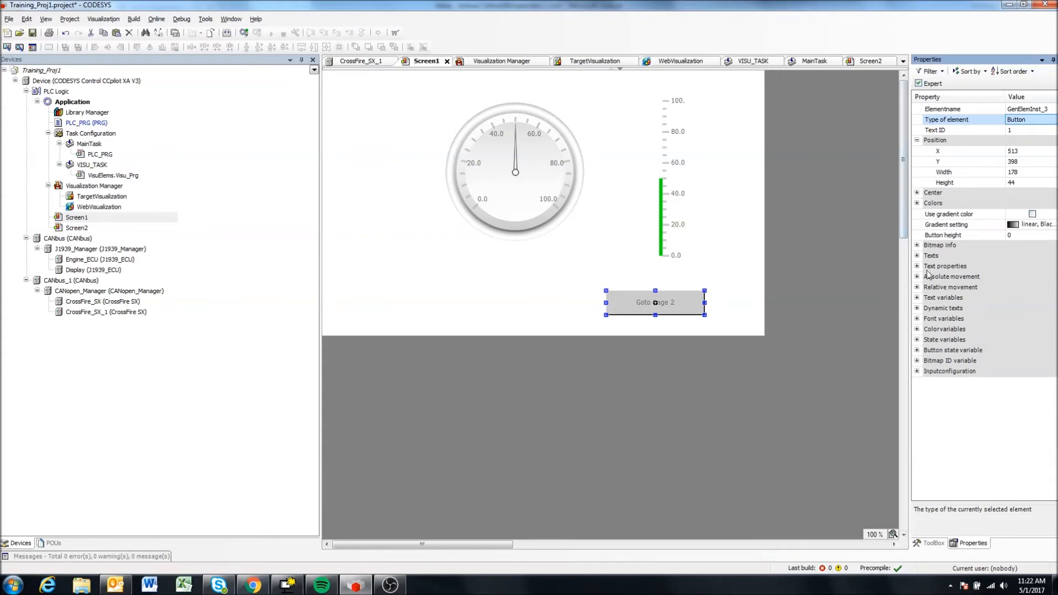
left_click(916, 245)
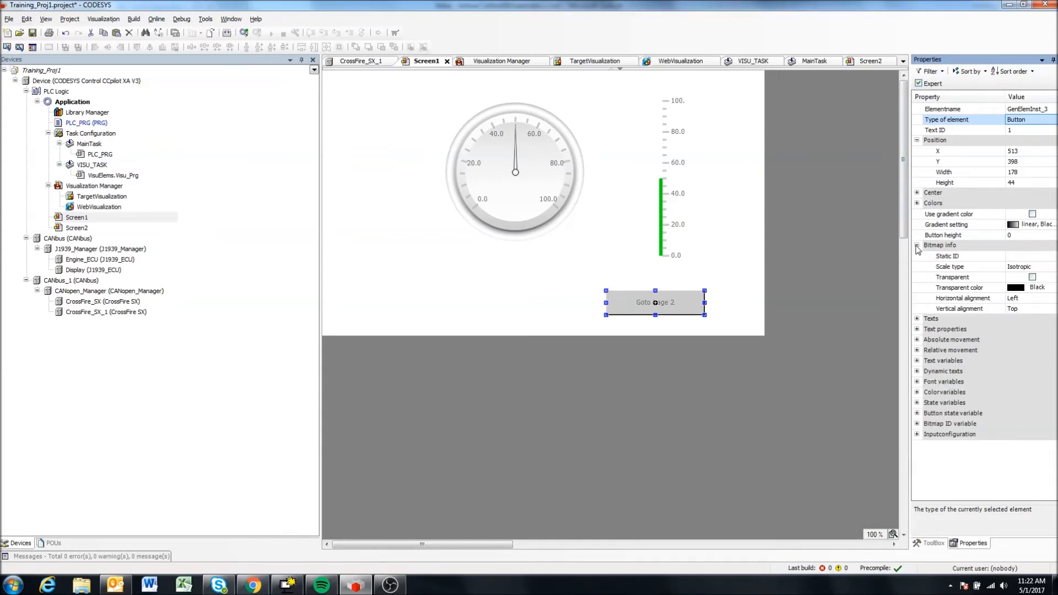
left_click(916, 245)
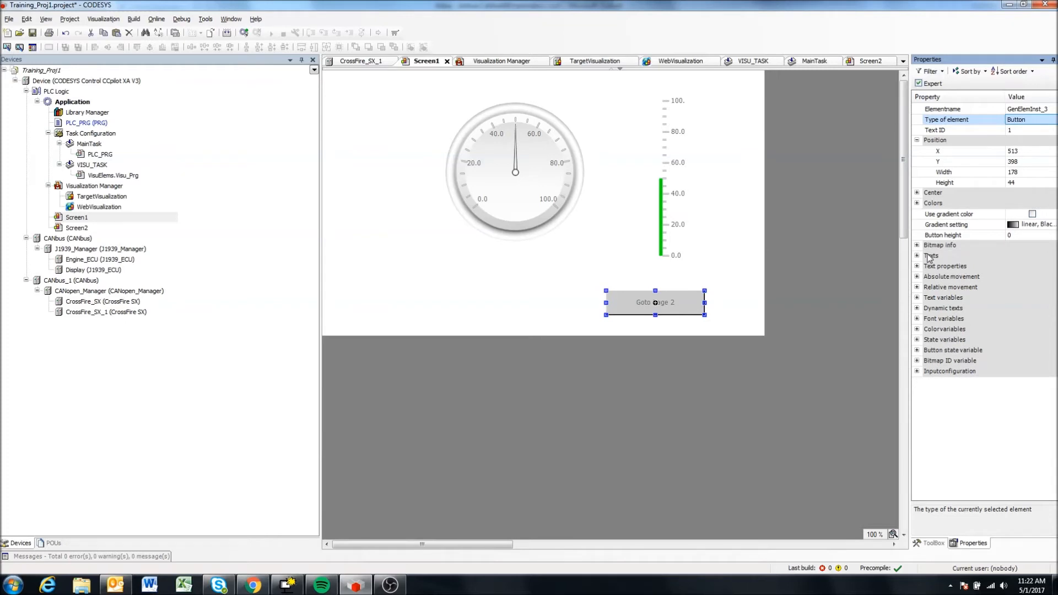
left_click(917, 340)
left_click(917, 339)
left_click(918, 351)
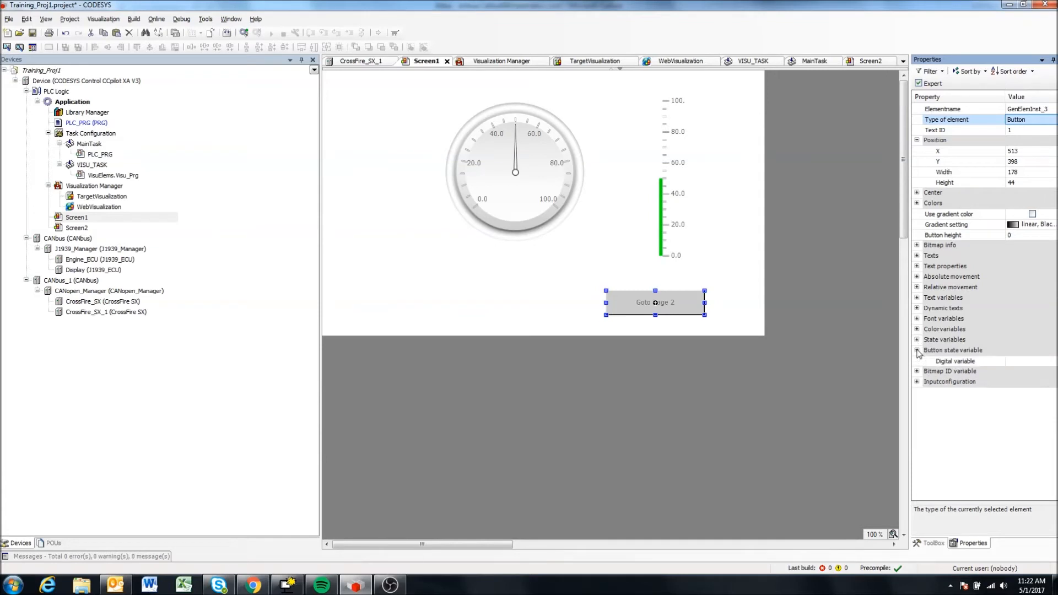
Open the OnMouseClick input configuration of the "Goto Page 2" button.
left_click(917, 381)
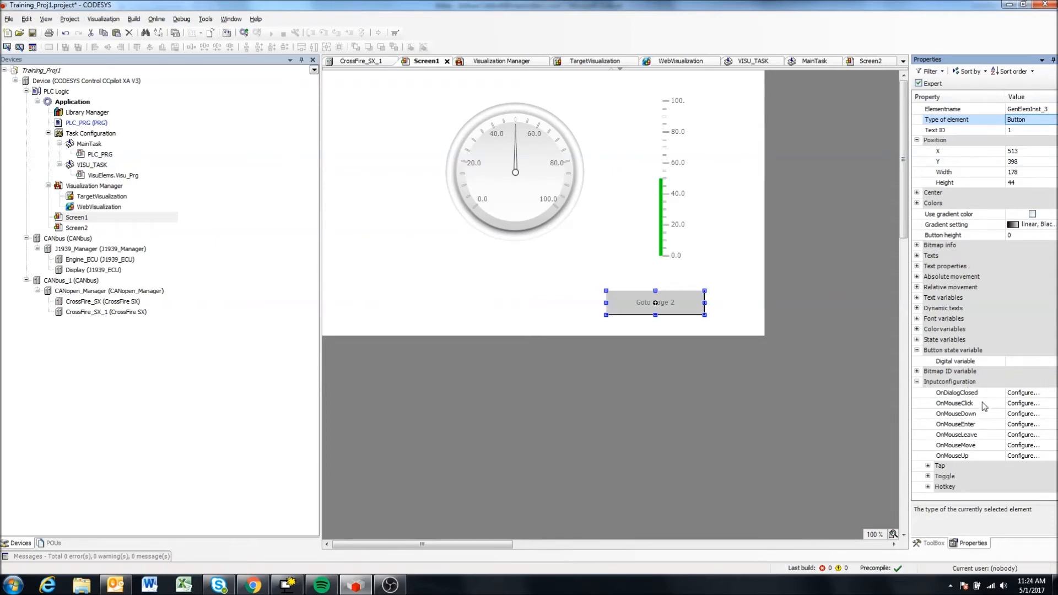
left_click(1031, 405)
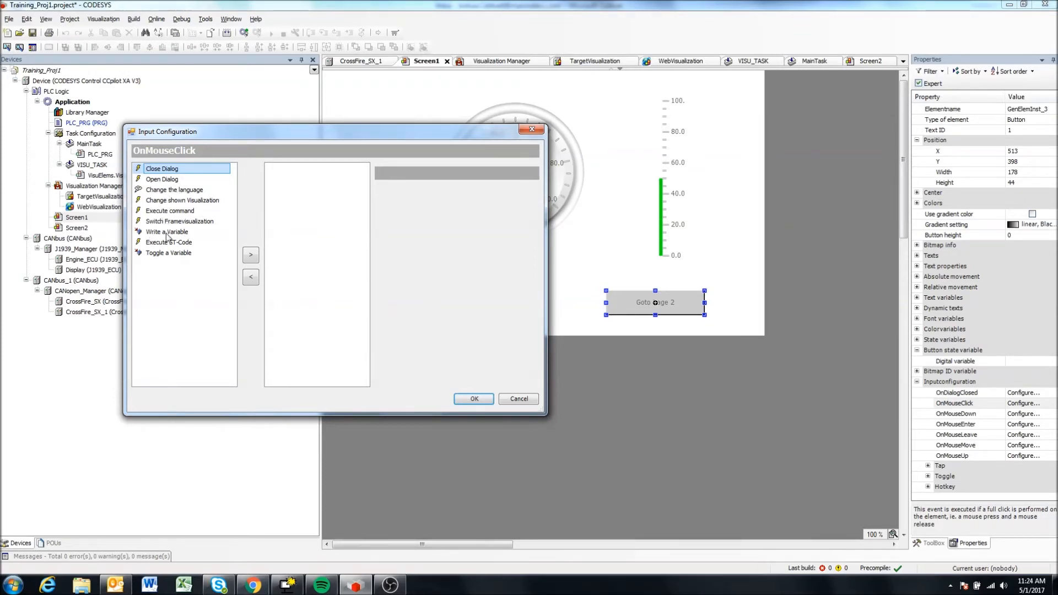
Look through the actions available for the OnMouseClick event, from Close Dialog to Toggle a Variable.
left_click(179, 180)
left_click(153, 170)
left_click(168, 181)
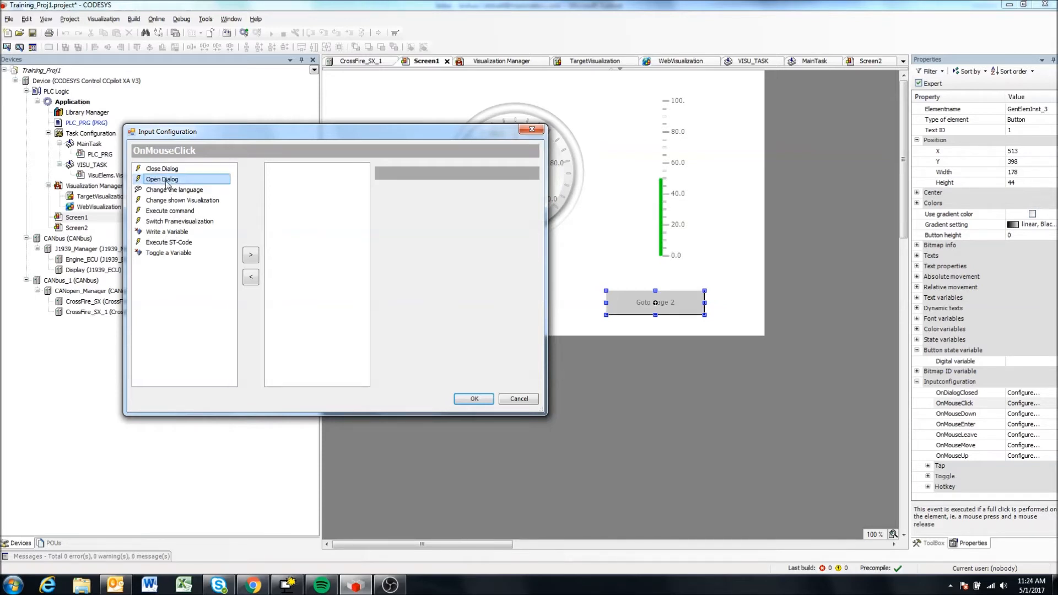
left_click(167, 170)
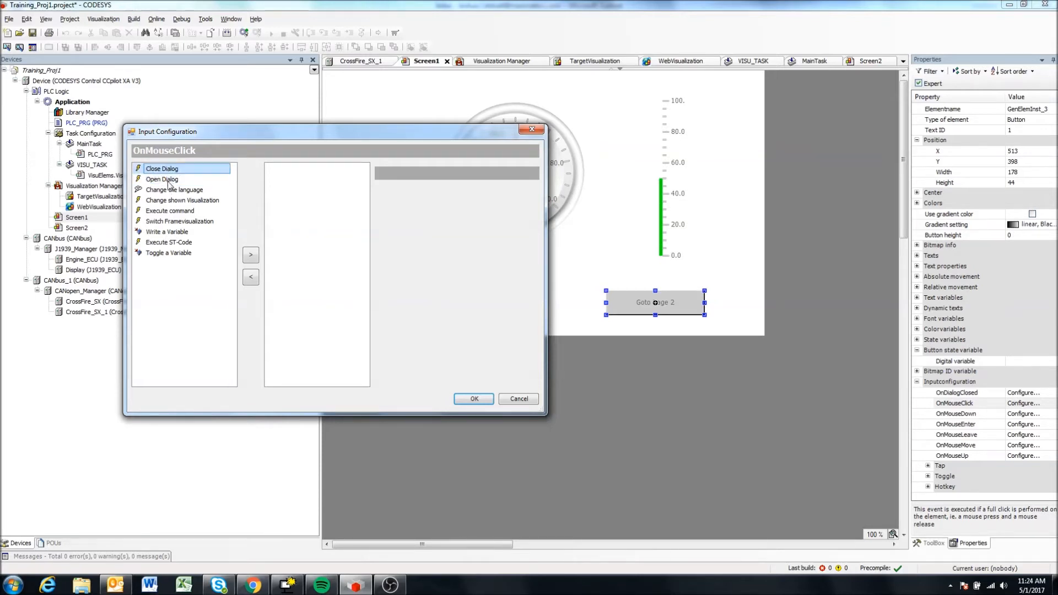
left_click(168, 181)
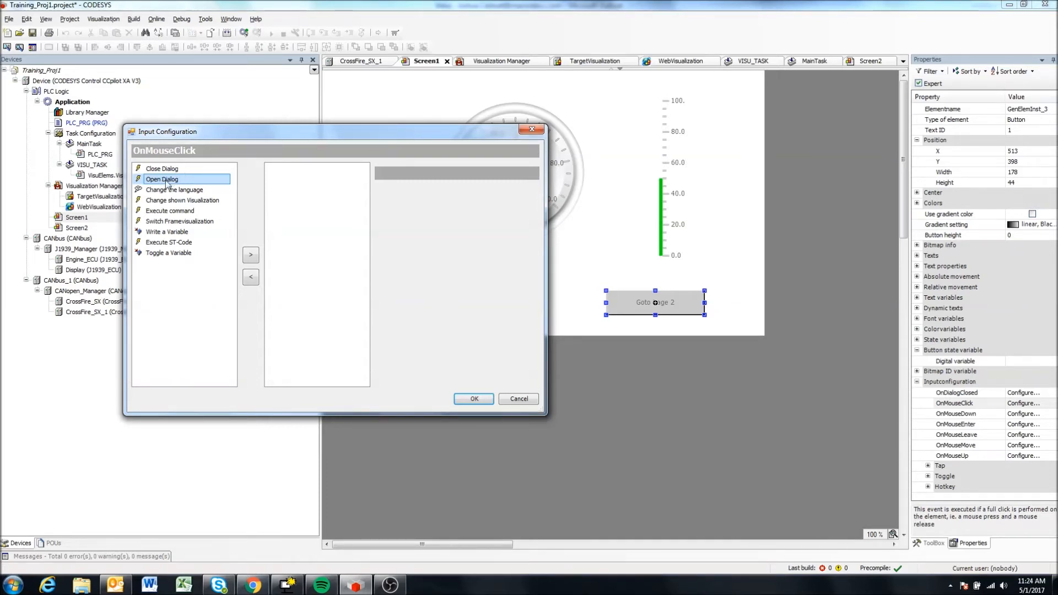
left_click(171, 170)
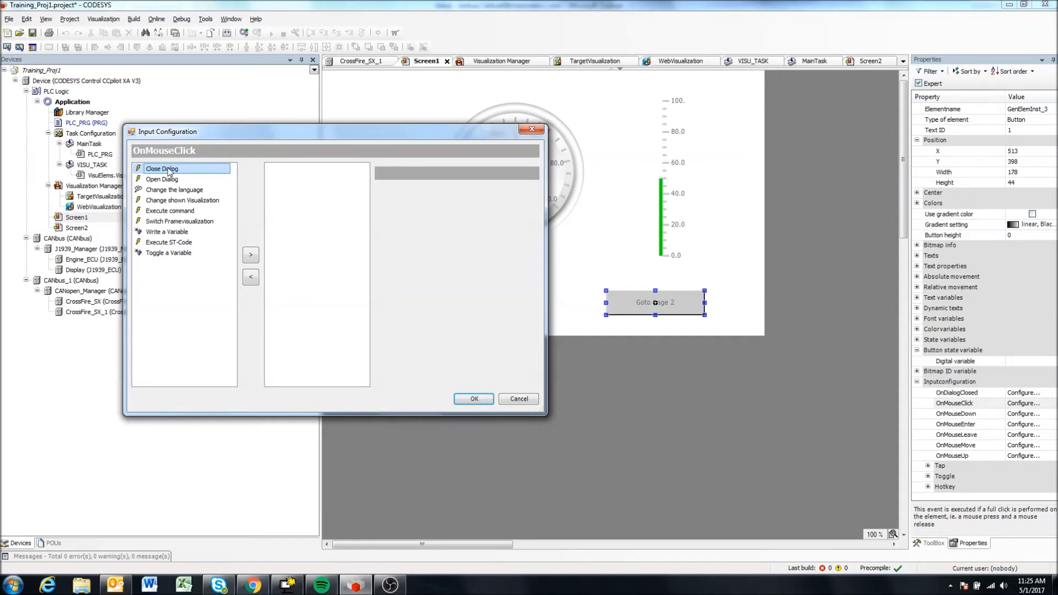
left_click(184, 191)
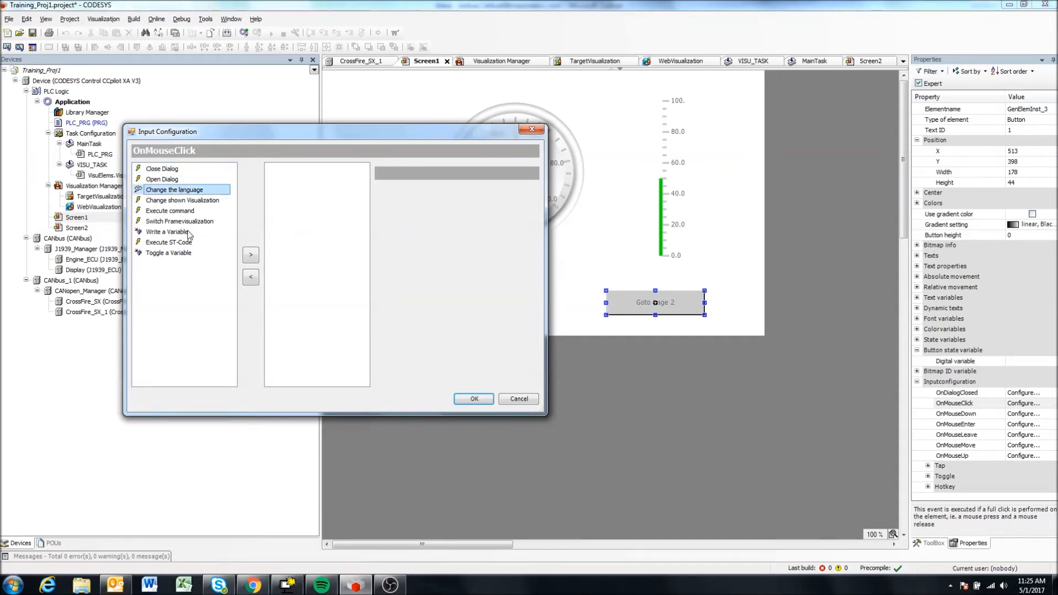
left_click(182, 201)
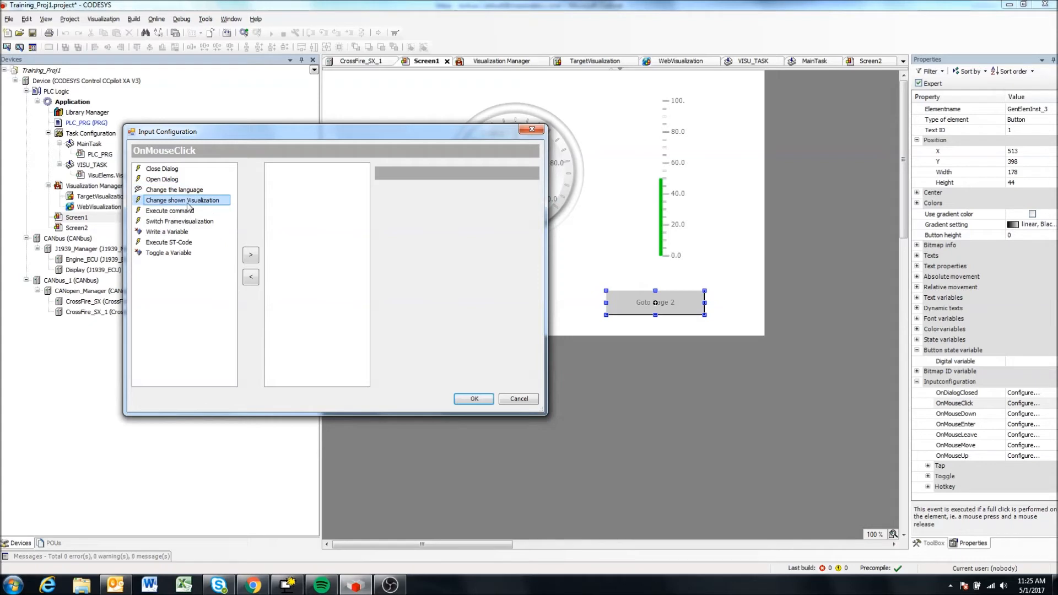
left_click(169, 212)
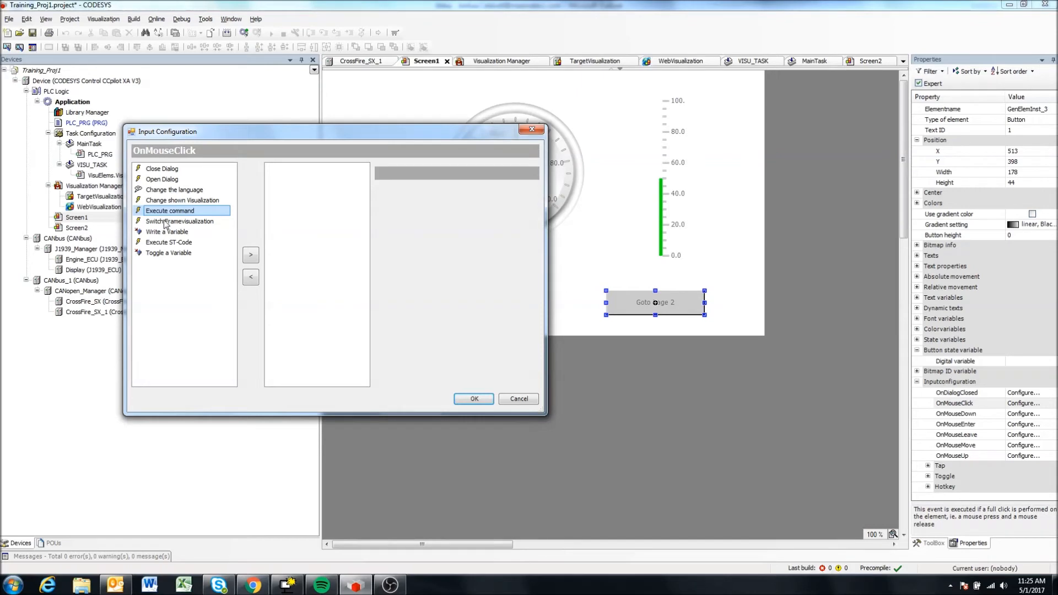
left_click(179, 244)
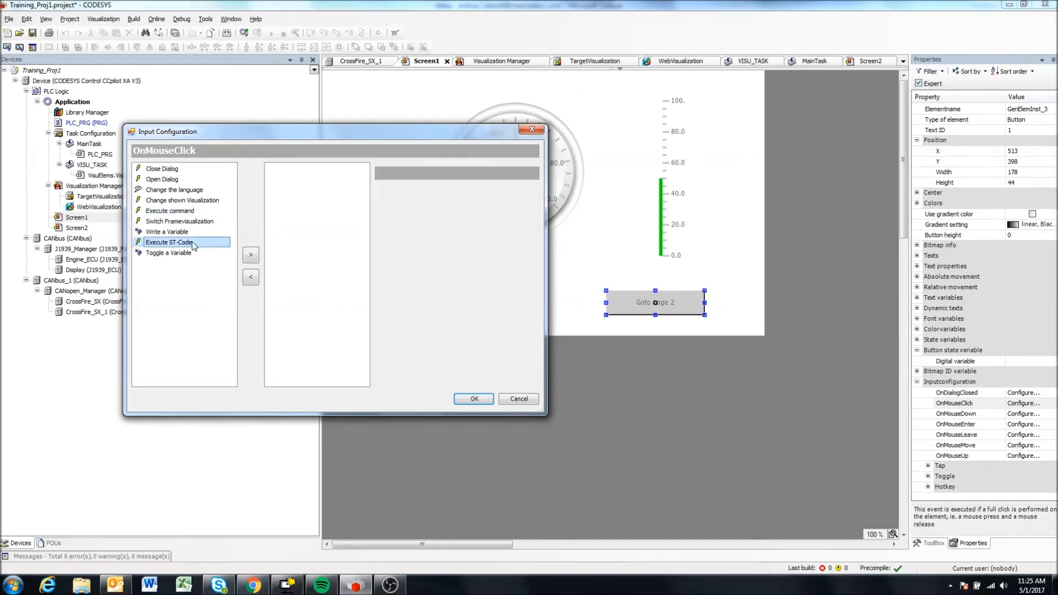
left_click(174, 231)
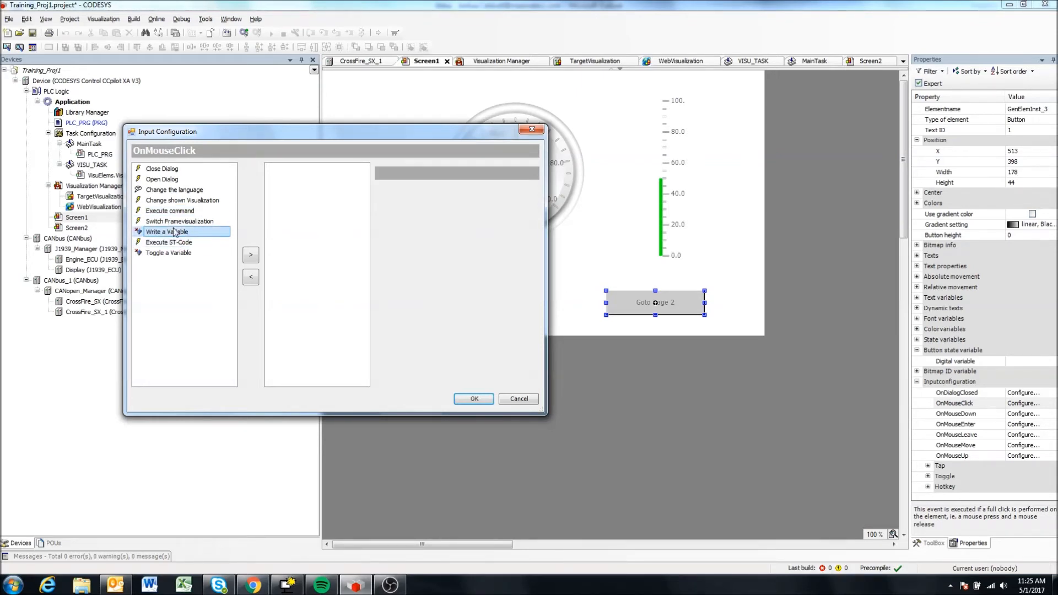
left_click(182, 254)
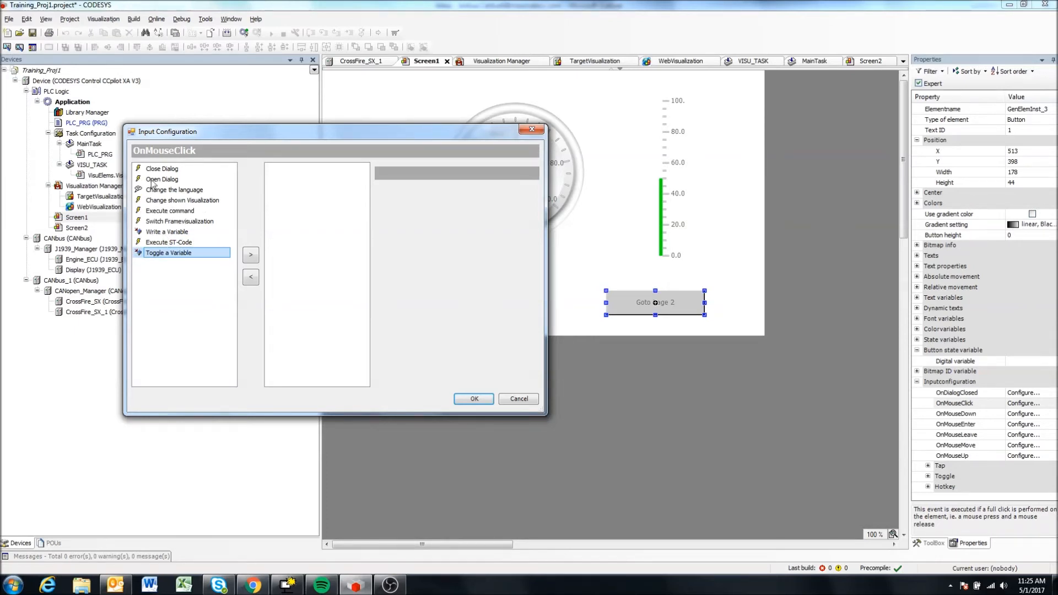
Add the Change shown Visualization and Close Dialog actions to the OnMouseClick event and compare their settings.
left_click(163, 201)
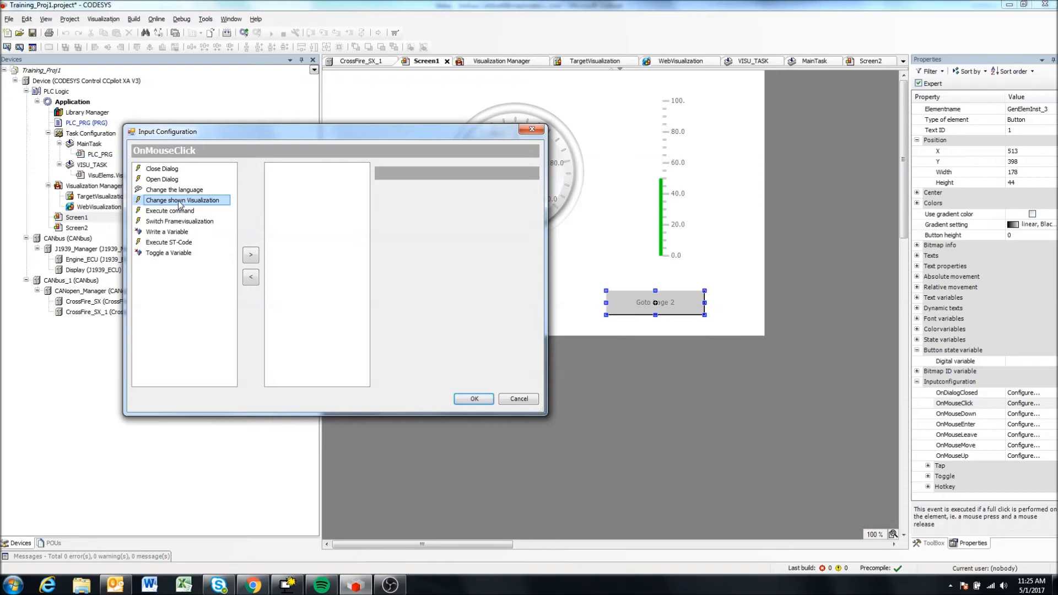
left_click(251, 256)
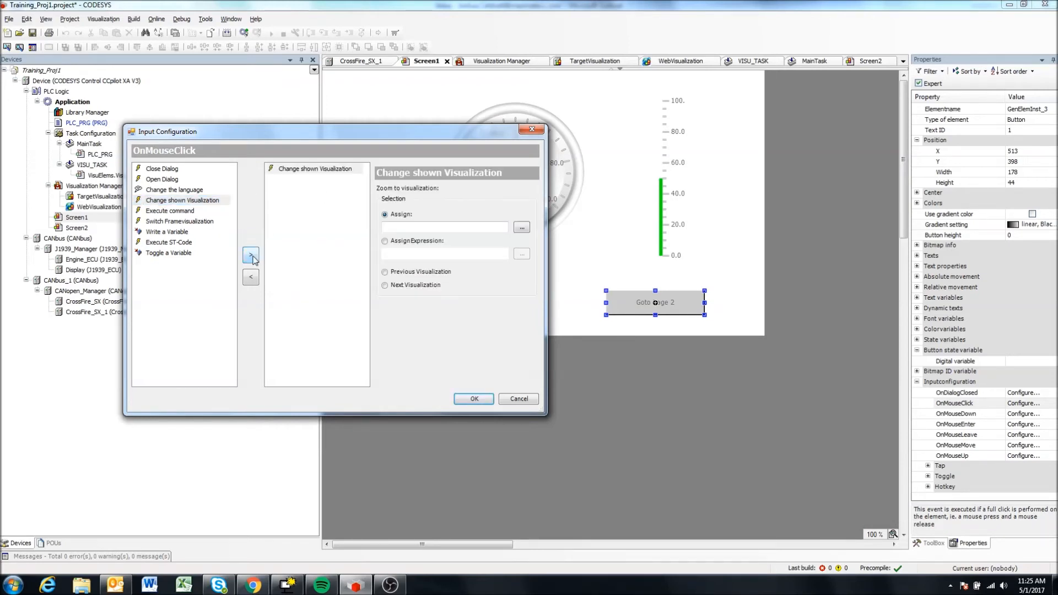
left_click(269, 169)
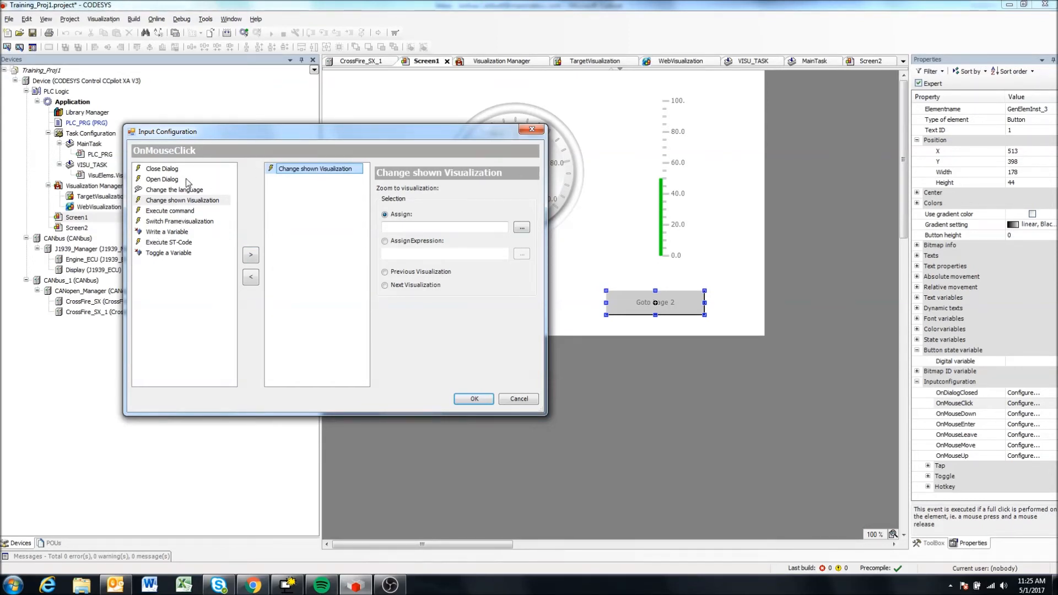
left_click(163, 170)
left_click(251, 254)
left_click(301, 170)
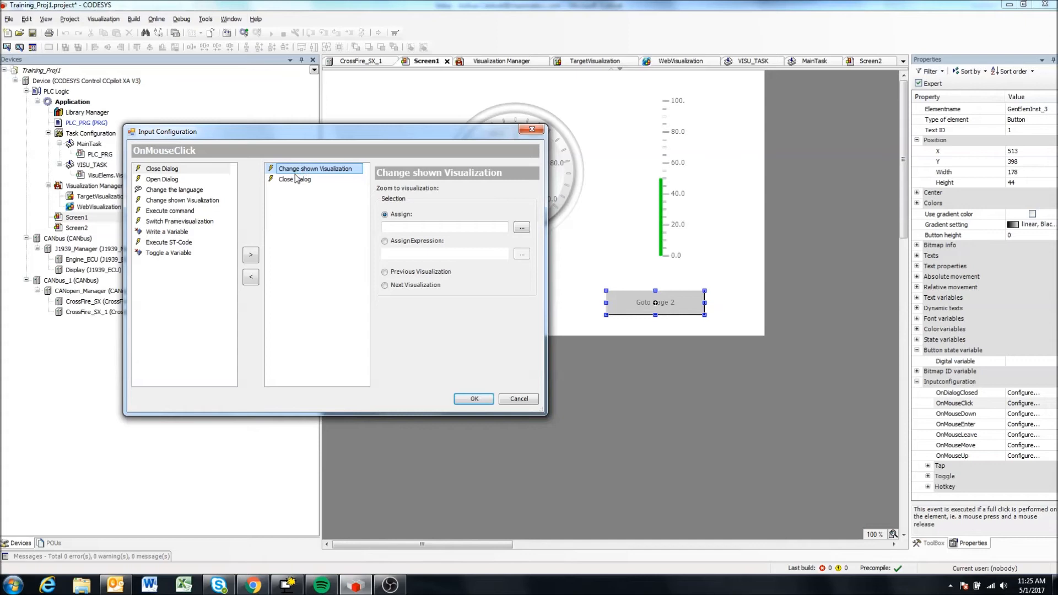
left_click(283, 180)
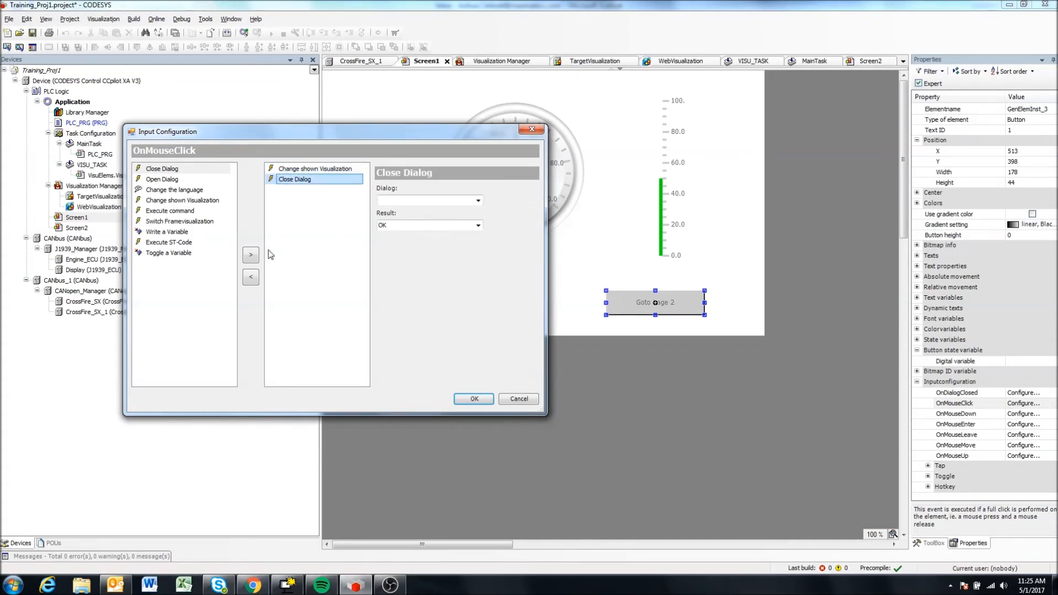
left_click(292, 169)
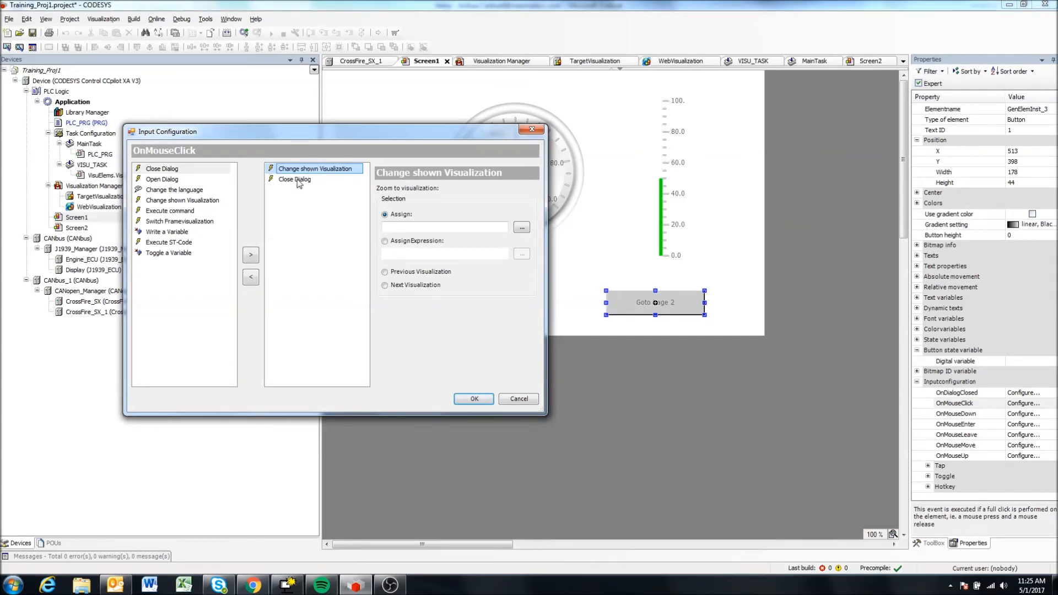
left_click(297, 182)
left_click(297, 172)
left_click(296, 179)
Remove both assigned actions from the OnMouseClick event, and try adding and removing Close Dialog on its own.
left_click(251, 278)
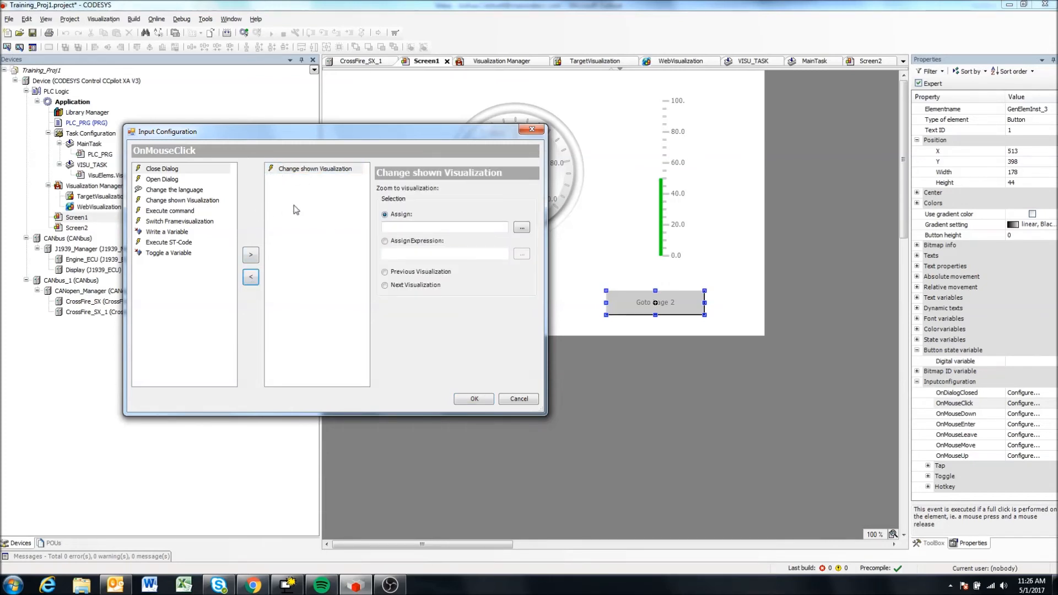
left_click(301, 172)
left_click(251, 278)
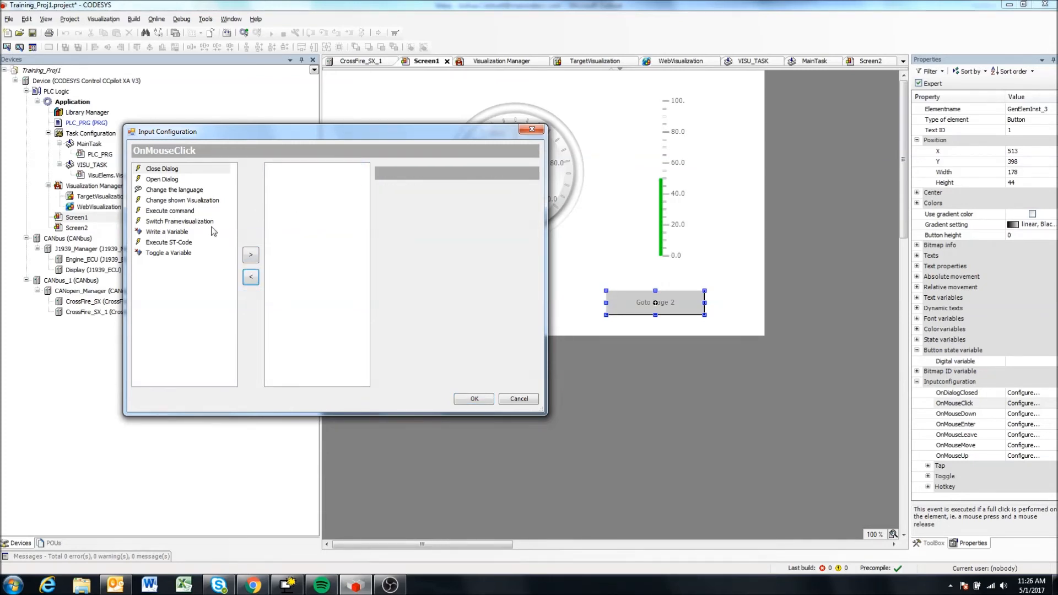
left_click(162, 169)
left_click(251, 255)
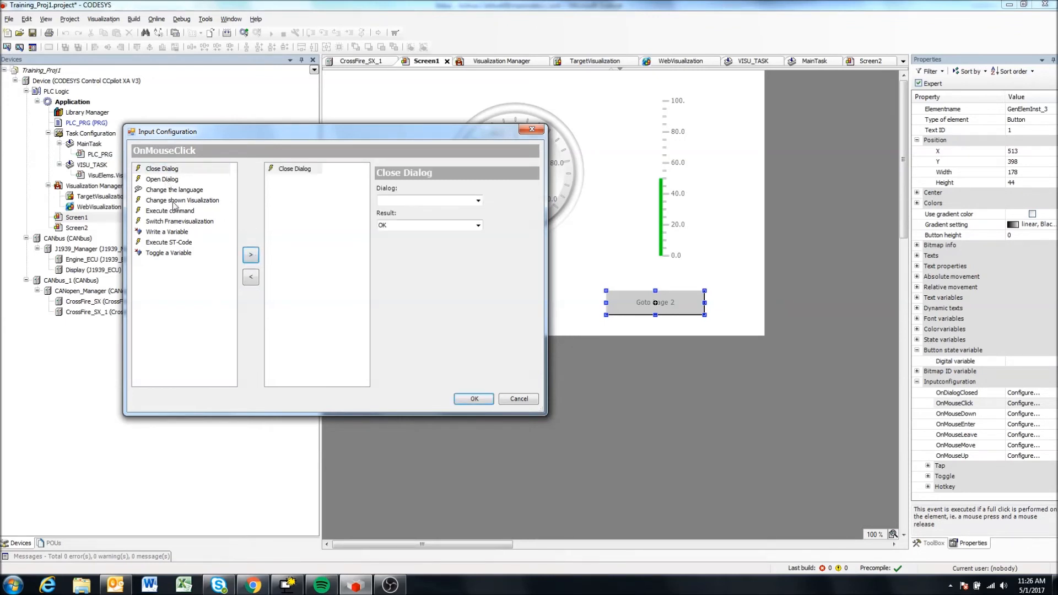
left_click(309, 171)
left_click(251, 277)
Add the Change shown Visualization action to the OnMouseClick event of the "Goto Page 2" button.
left_click(199, 202)
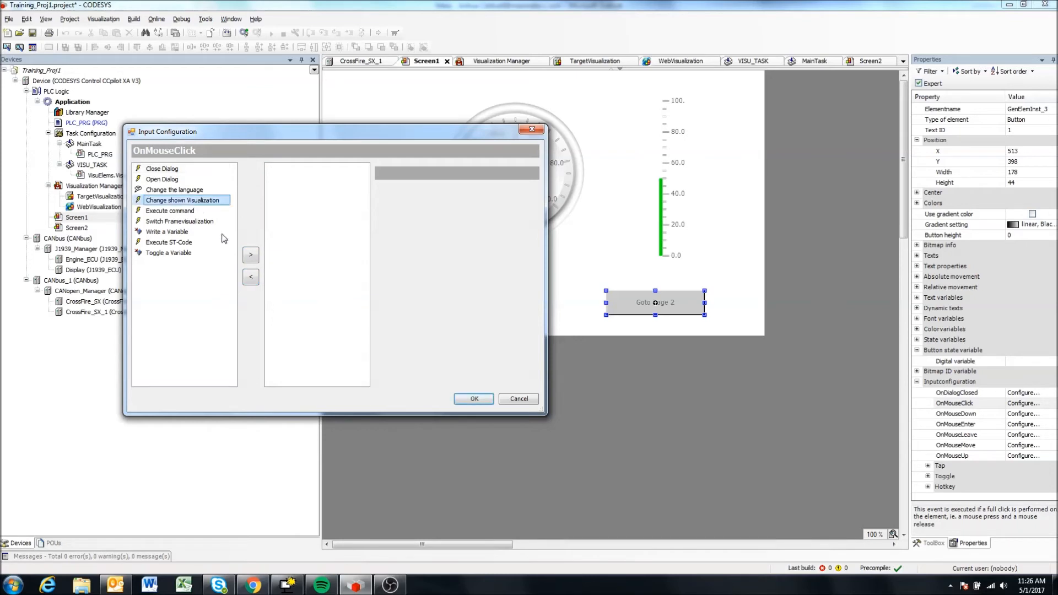
left_click(251, 254)
left_click(322, 170)
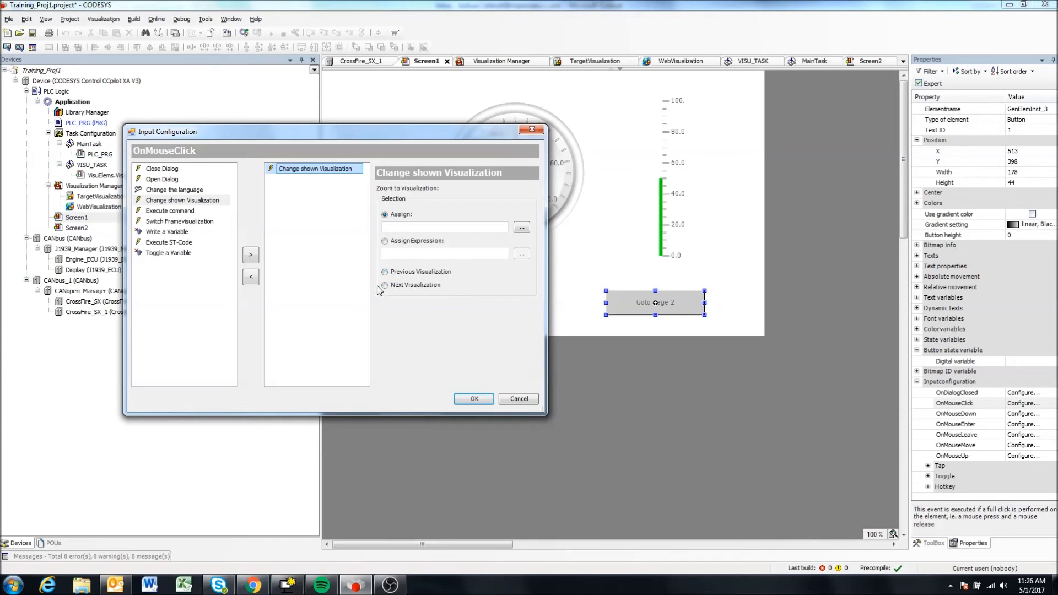
Assign the project visualization Screen2 as the target of the Change shown Visualization action and accept the input configuration.
left_click(521, 232)
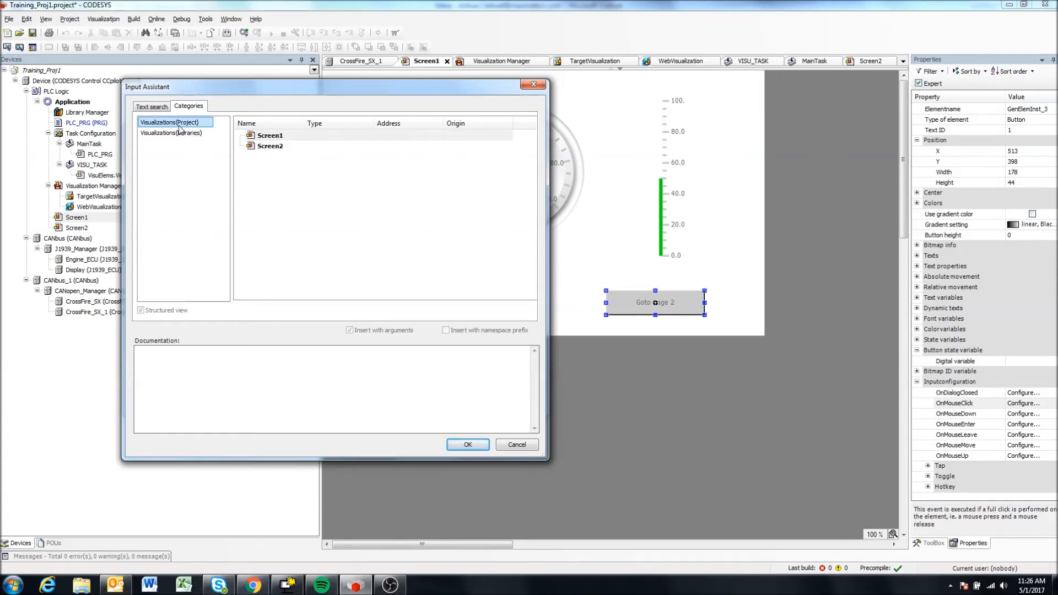
left_click(271, 146)
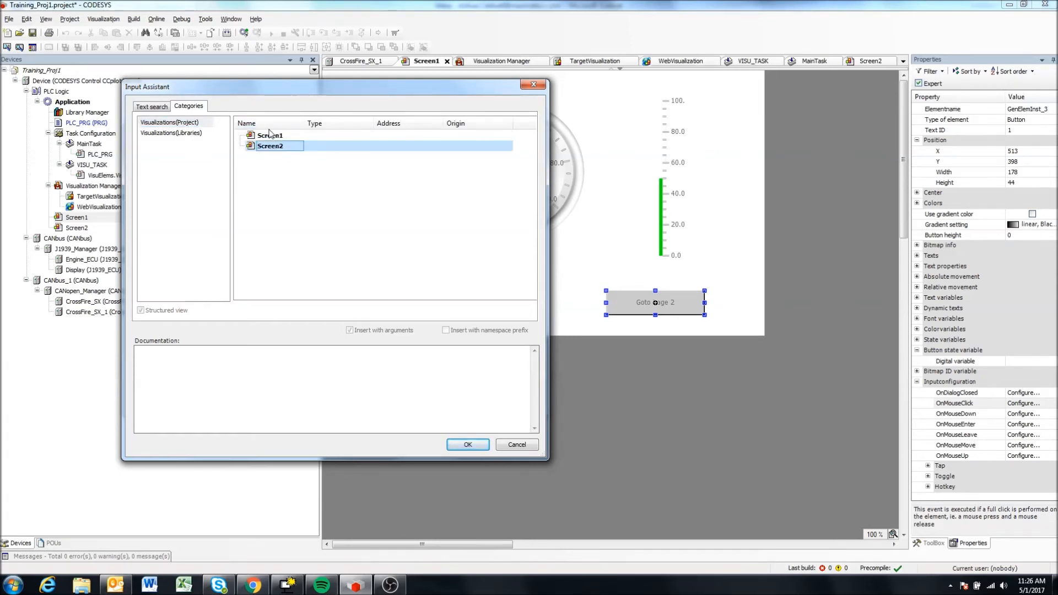
left_click(273, 137)
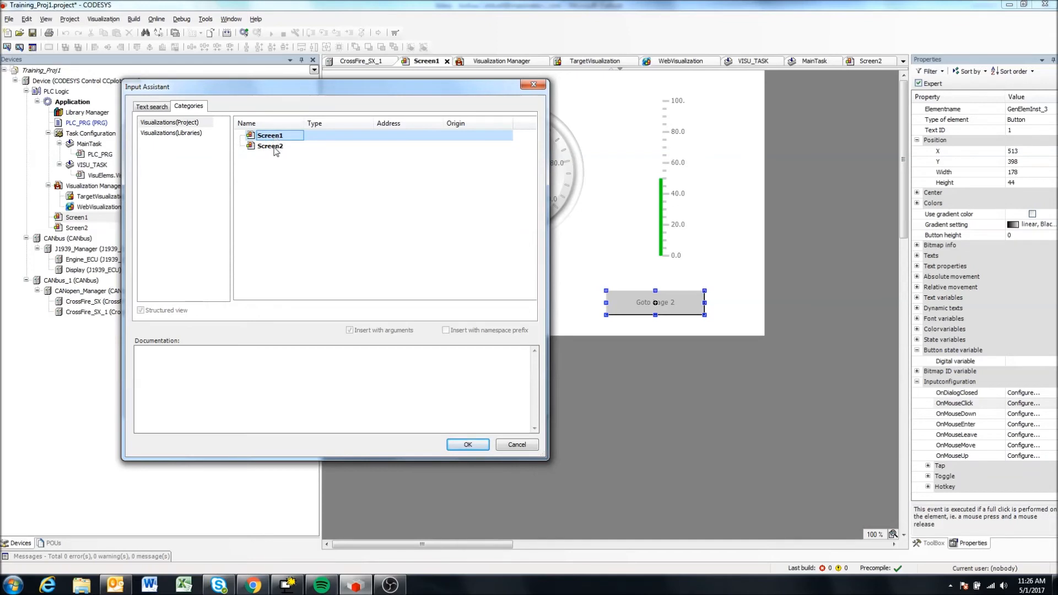
left_click(274, 145)
left_click(273, 138)
left_click(279, 148)
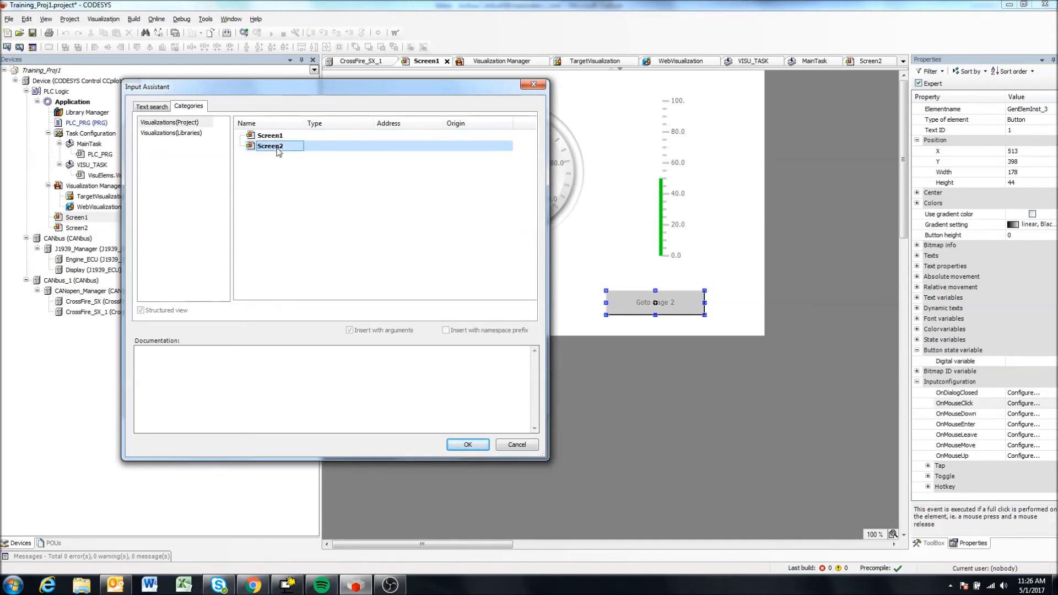
left_click_drag(405, 90, 341, 135)
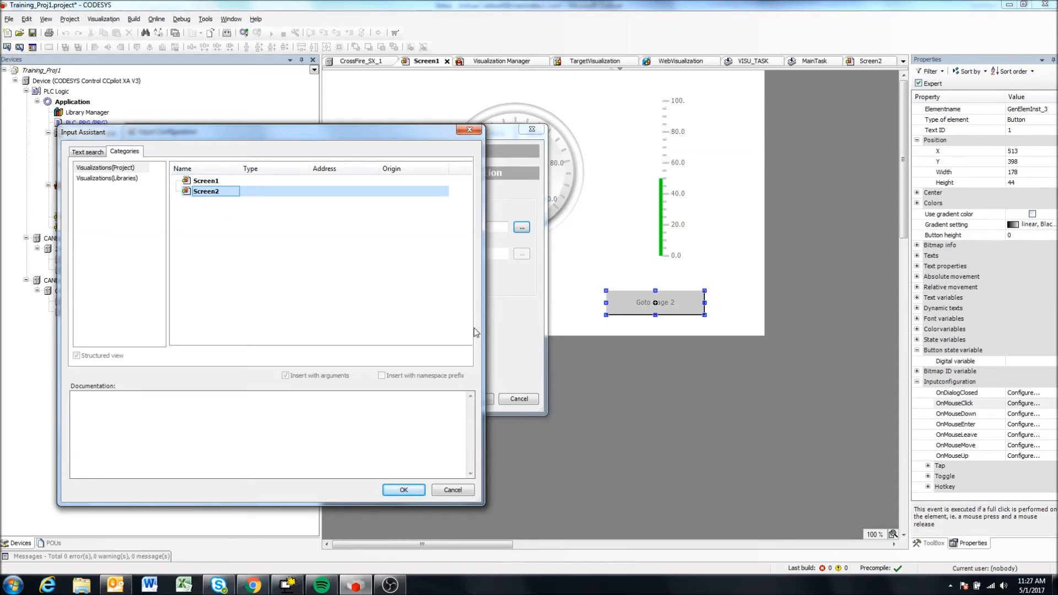
left_click(402, 490)
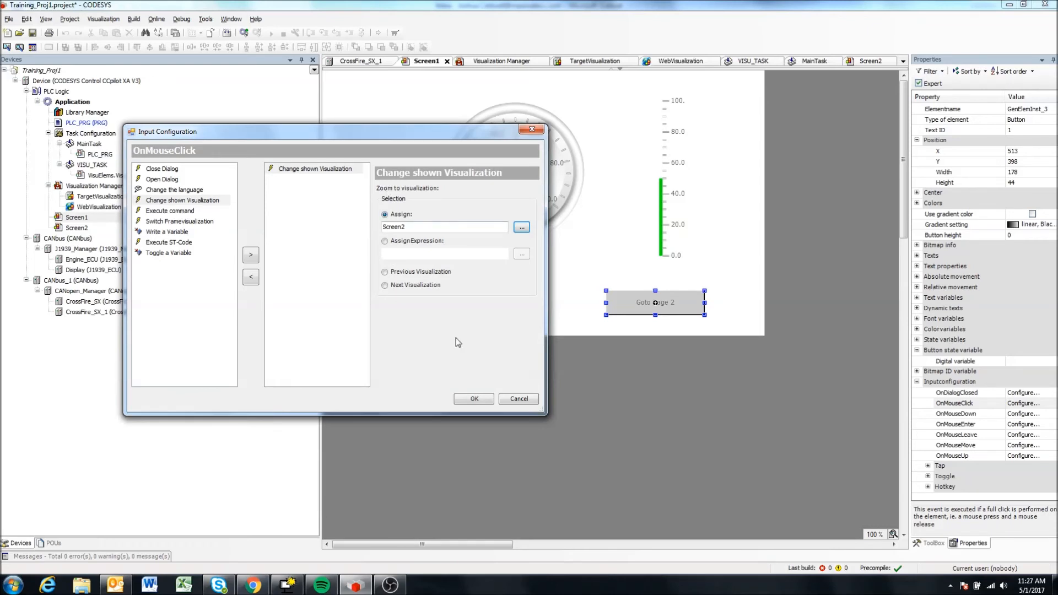
left_click(472, 397)
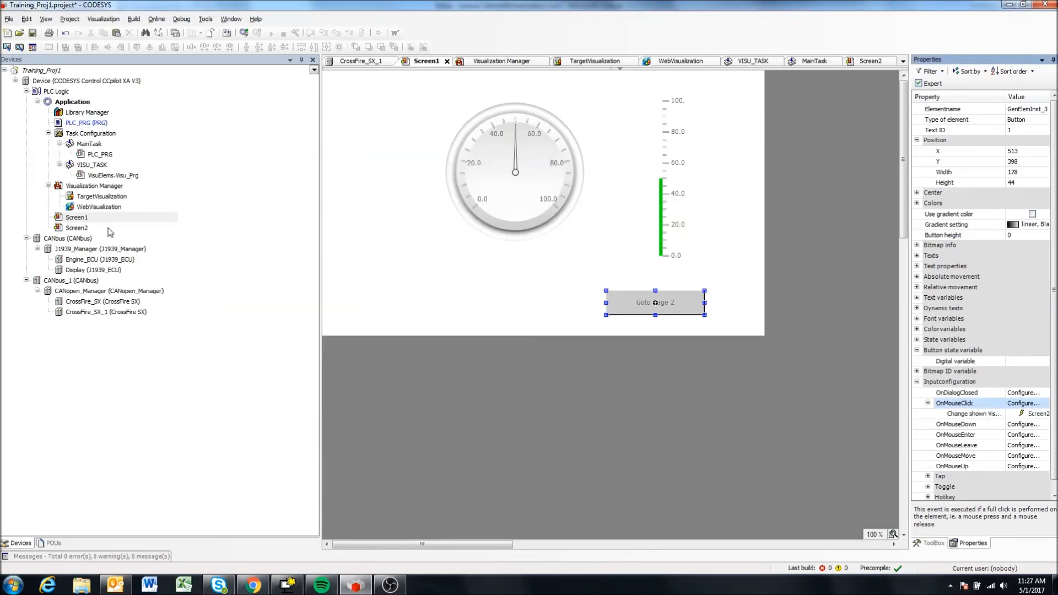
Open Screen2 and place a Button from the common controls, about 150 by 30, below and to the right of the meter.
double_click(75, 228)
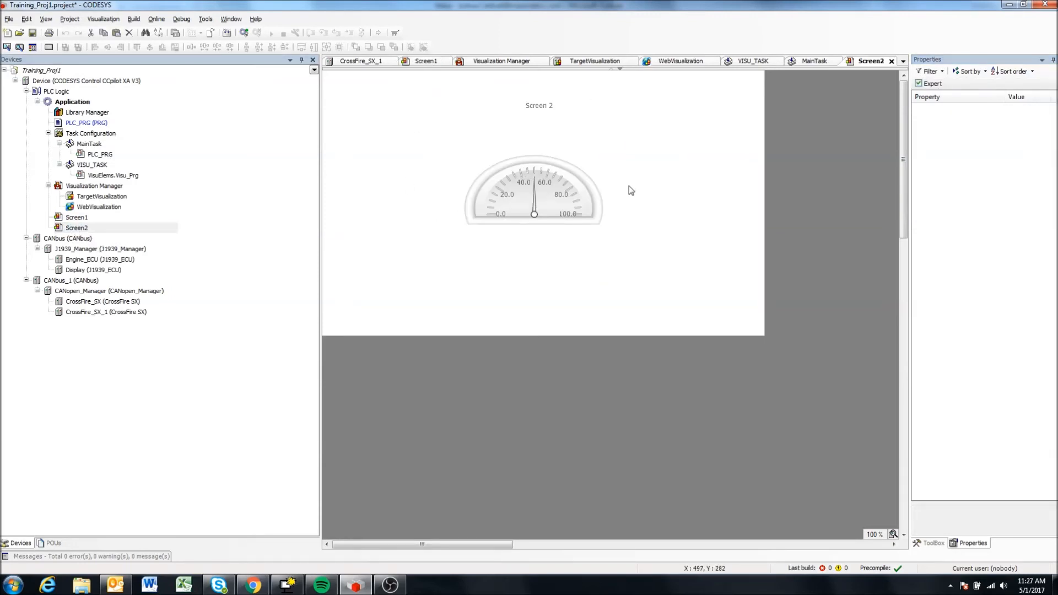
left_click(932, 543)
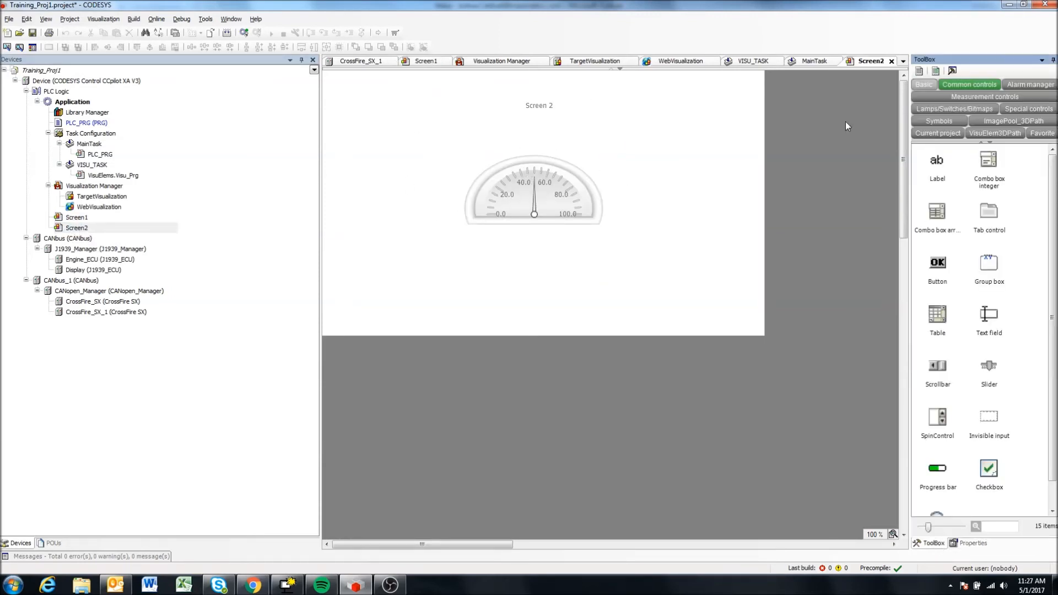
left_click(933, 84)
left_click(954, 85)
left_click_drag(937, 264, 660, 283)
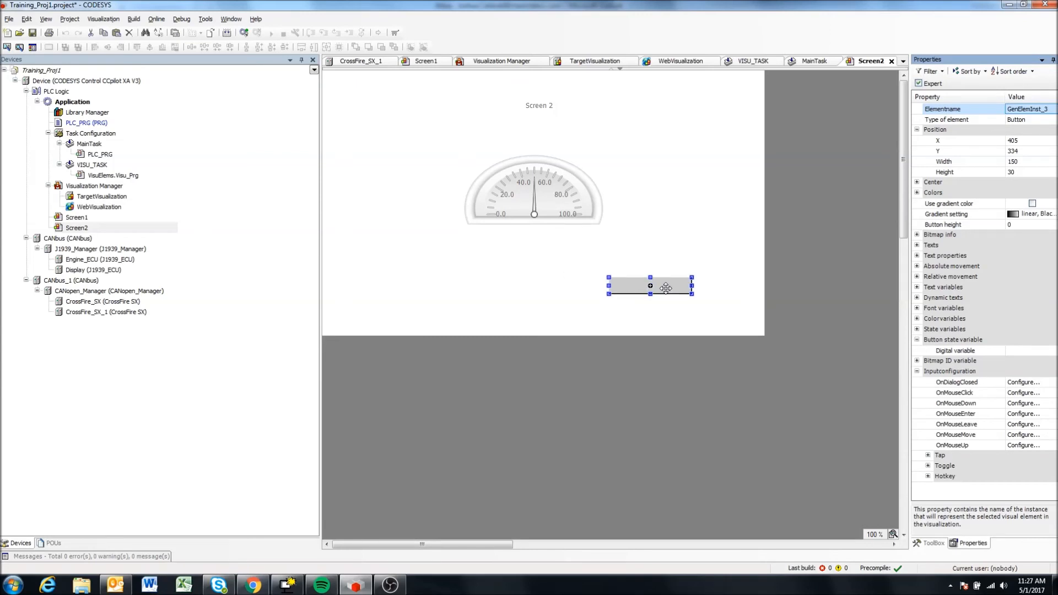
Label the new Screen2 button "Goto Screen 1" and enlarge it to about 190 by 54.
left_click(663, 286)
type("GOto")
key("BackSpace")
key("BackSpace")
key("BackSpace")
type("oto Screen 1")
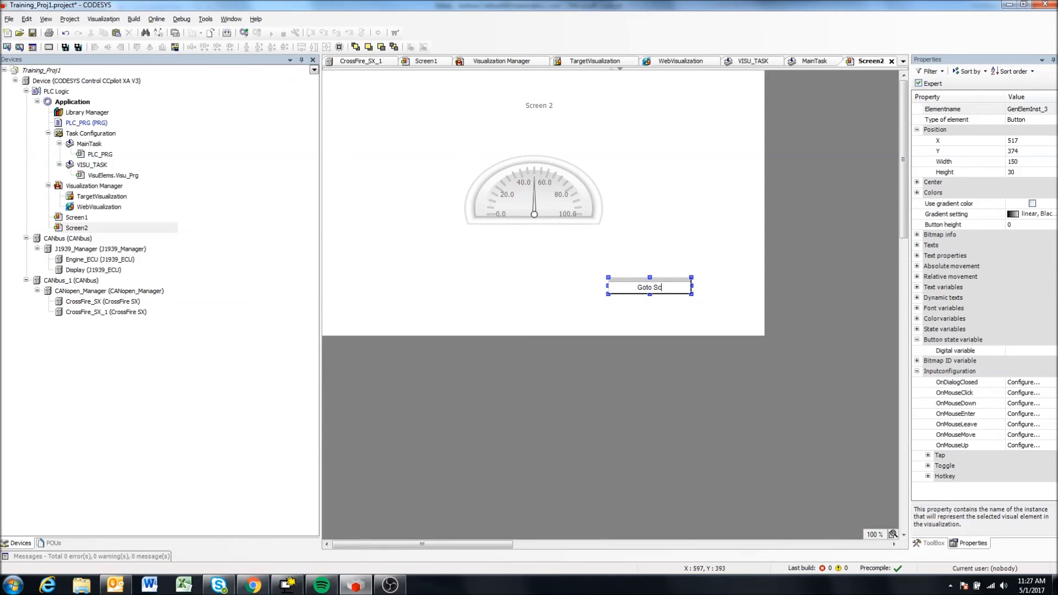
key("Return")
left_click(691, 196)
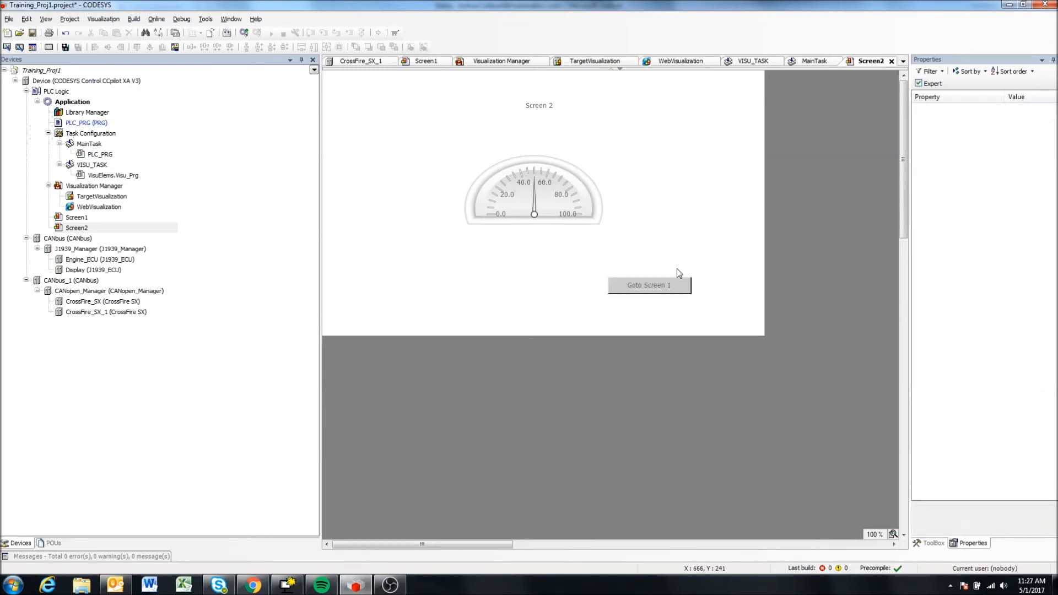
double_click(667, 287)
left_click_drag(649, 294, 713, 292)
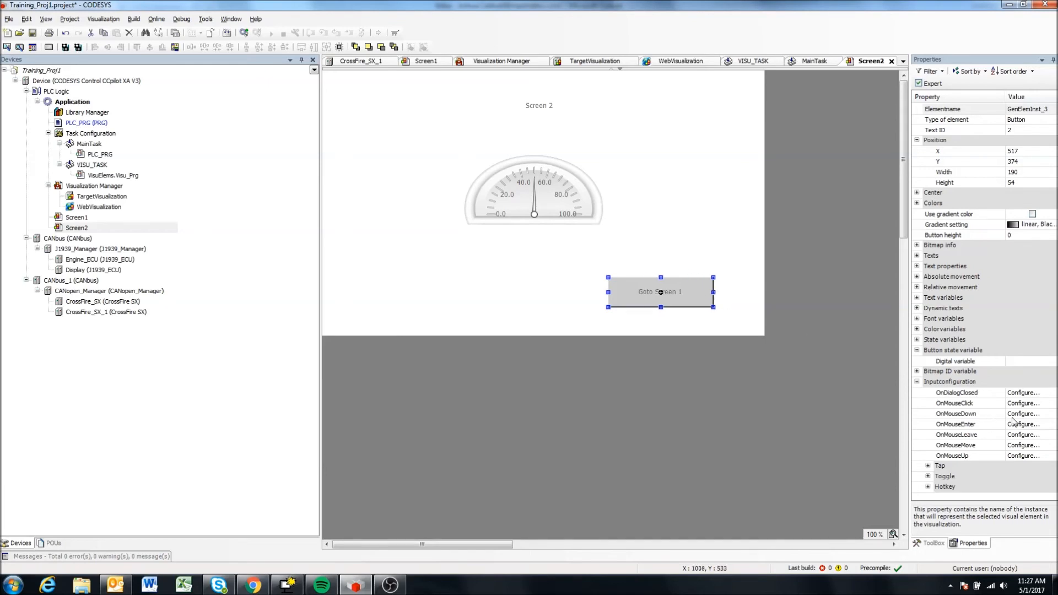
Configure the "Goto Screen 1" button's OnMouseClick event with a Change shown Visualization action that targets the project visualization Screen1.
left_click(1023, 403)
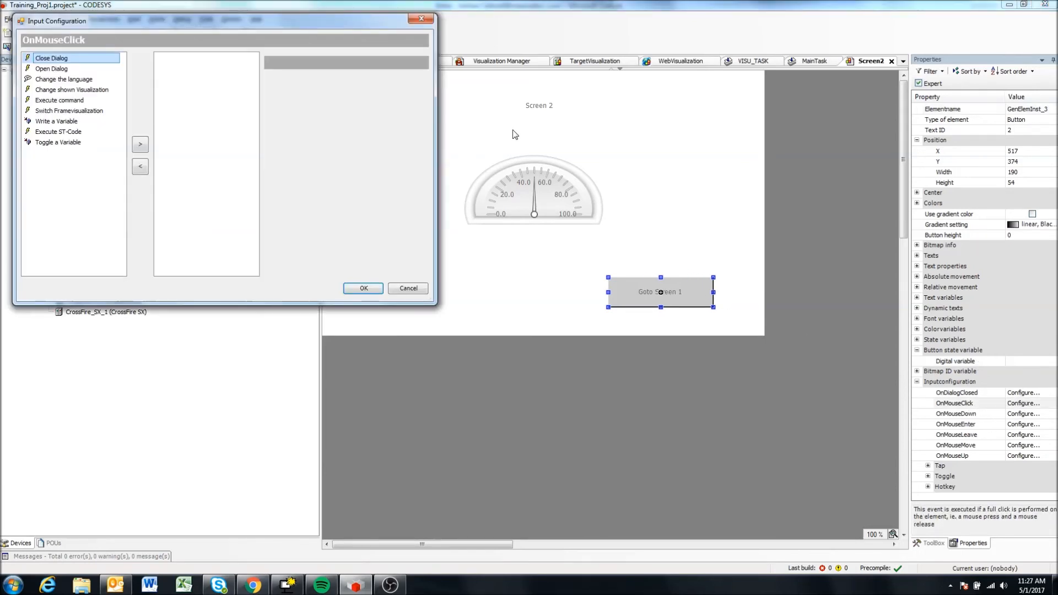
left_click(72, 89)
left_click(140, 143)
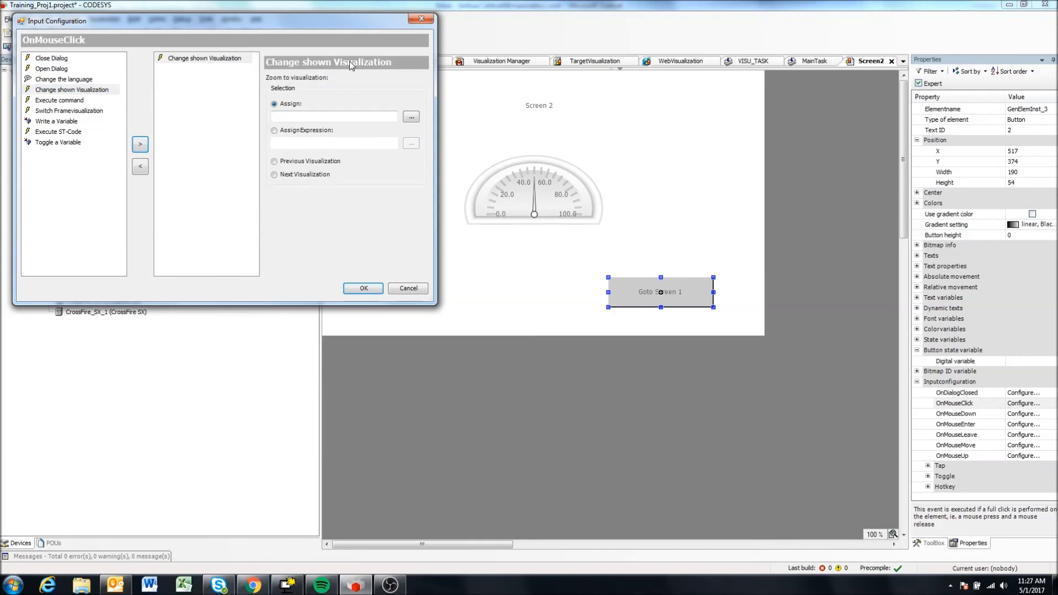
left_click(410, 117)
left_click(163, 57)
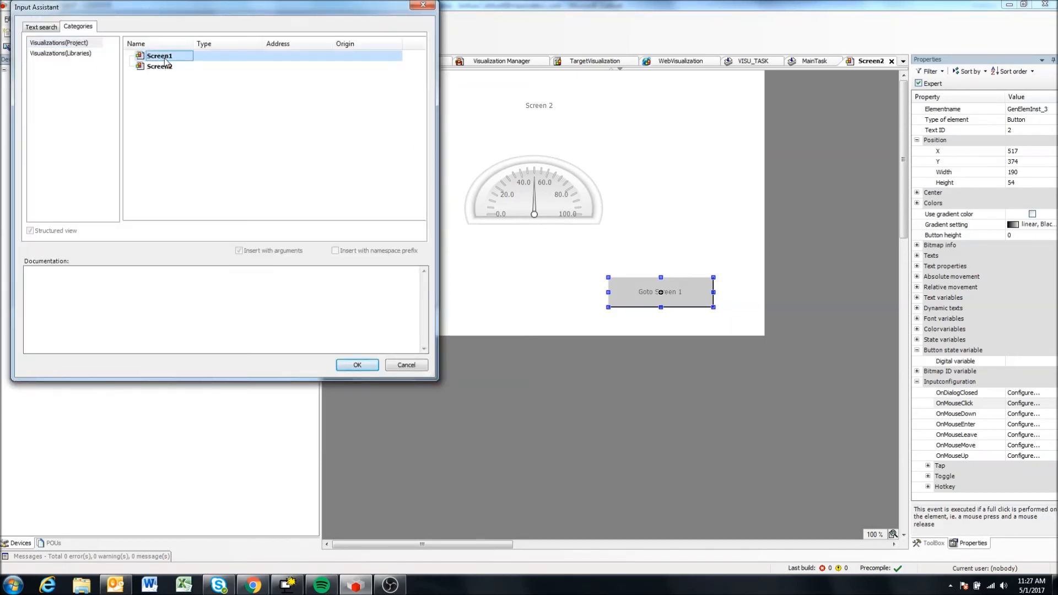
left_click(352, 364)
left_click(364, 293)
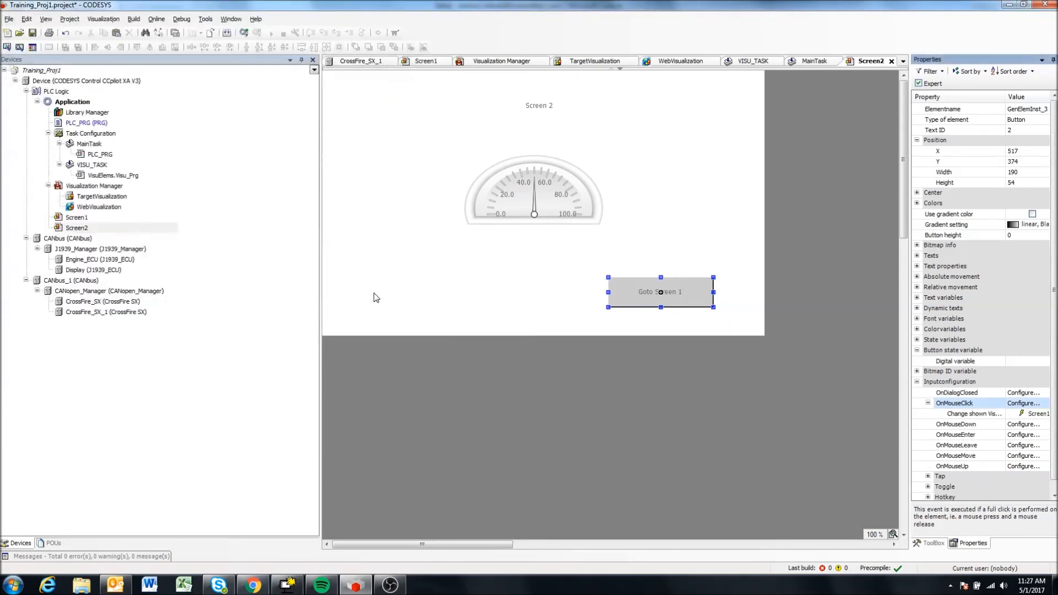
left_click(510, 292)
left_click(736, 219)
left_click(526, 204)
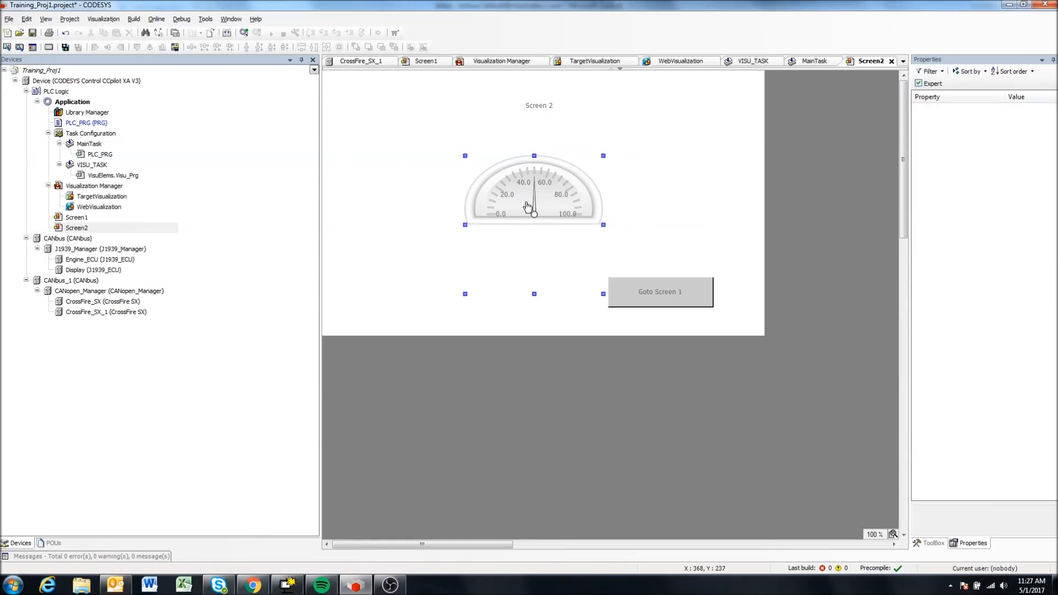
left_click(716, 194)
Open Screen1, clear its selection, then save the project and build the application.
left_click(72, 221)
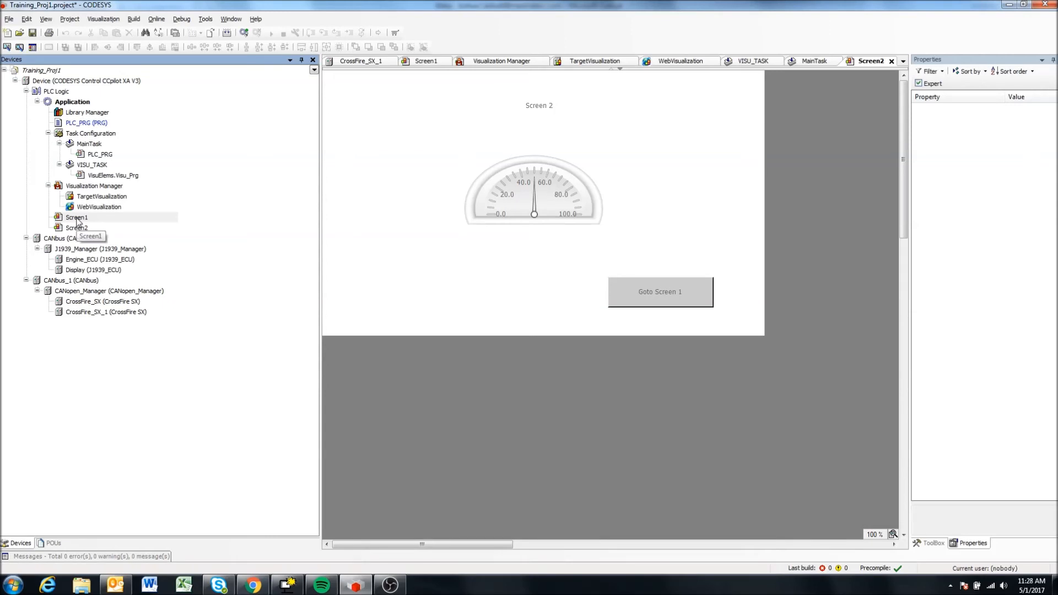
double_click(77, 218)
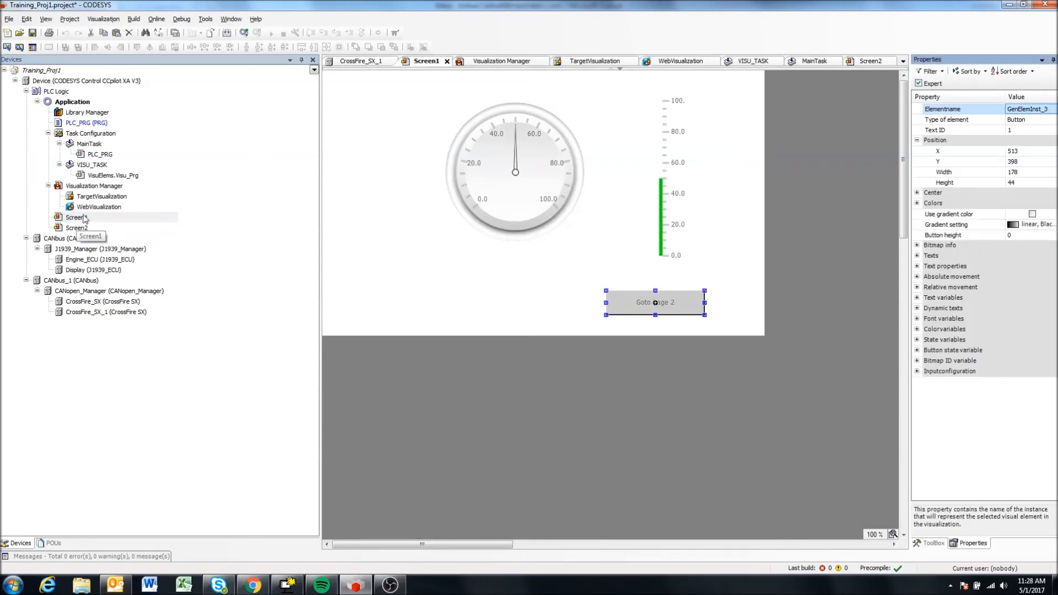
left_click(636, 282)
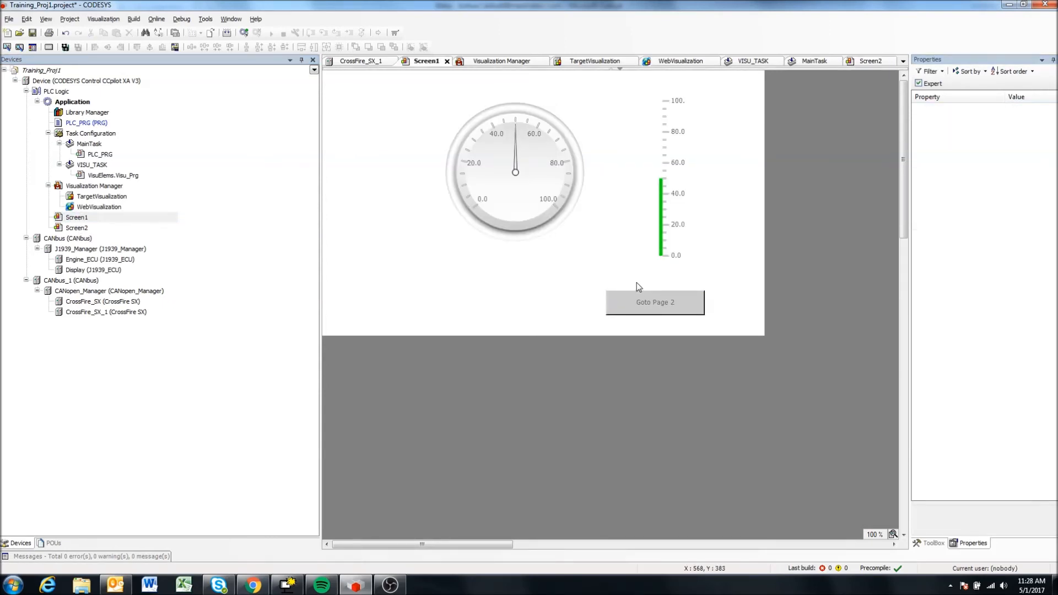
key("ctrl+s")
left_click(227, 33)
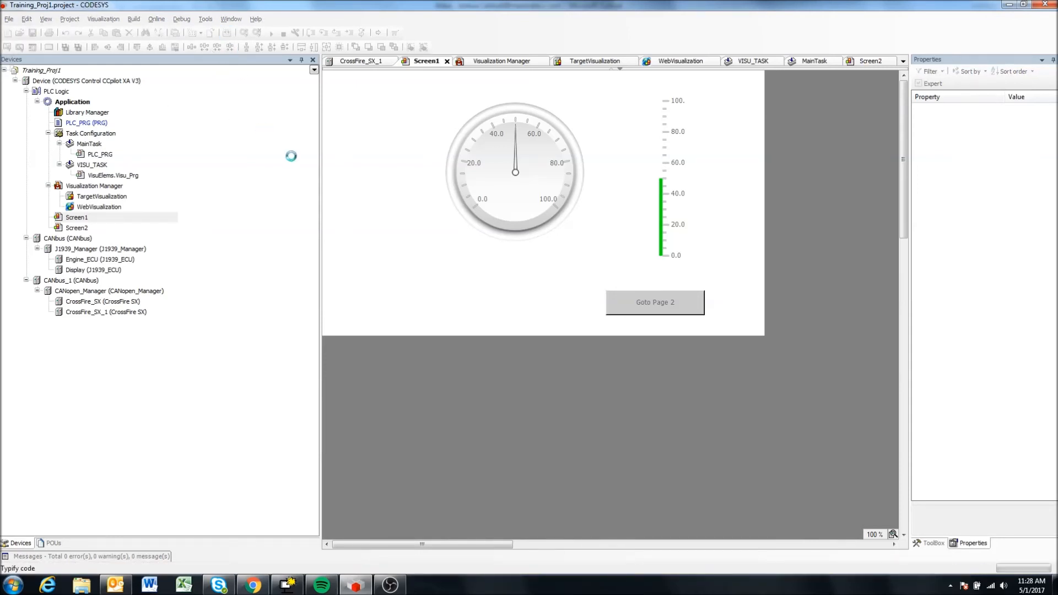
Examine the build messages, trace the error to WebVisualization and check the TargetVisualization settings for comparison.
left_click(108, 557)
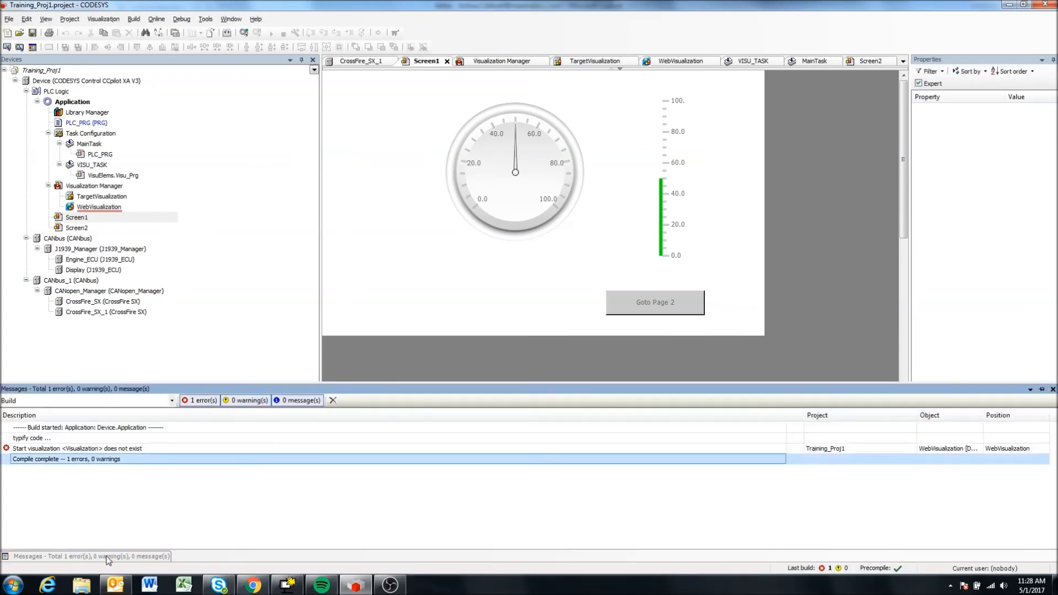
left_click(92, 449)
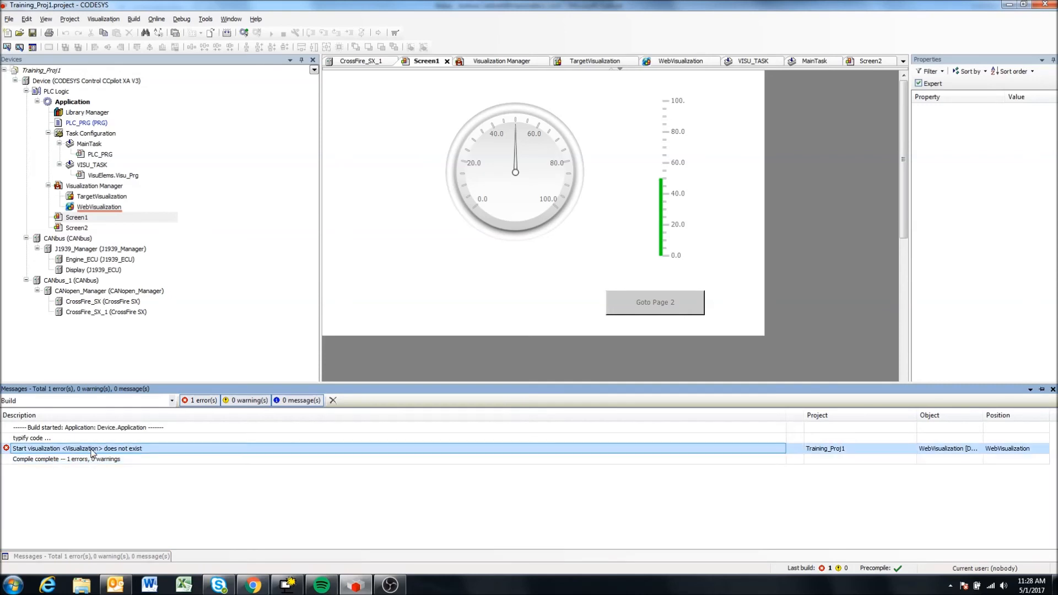
double_click(96, 449)
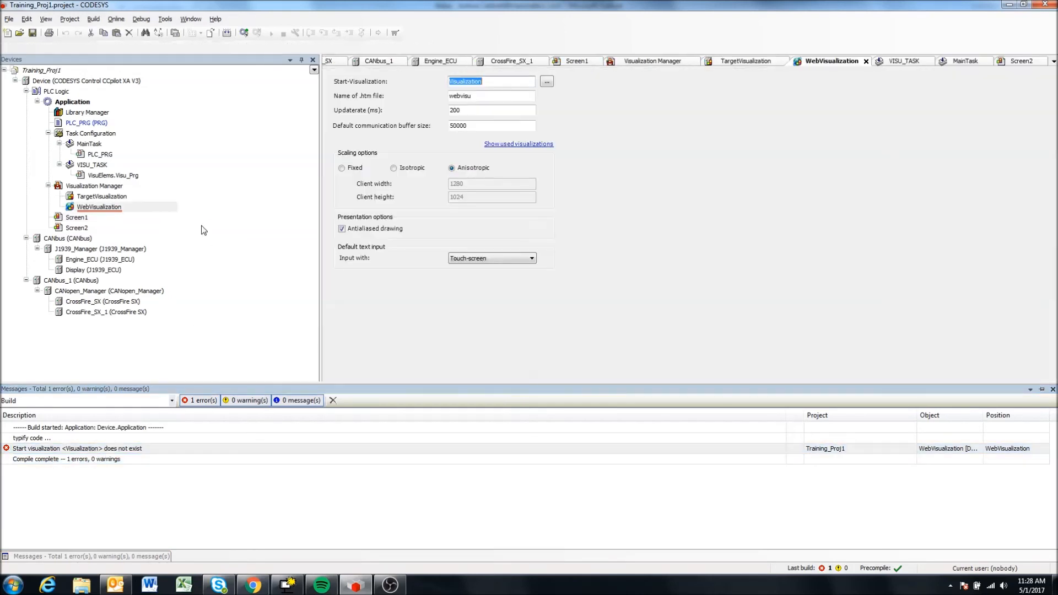
double_click(75, 198)
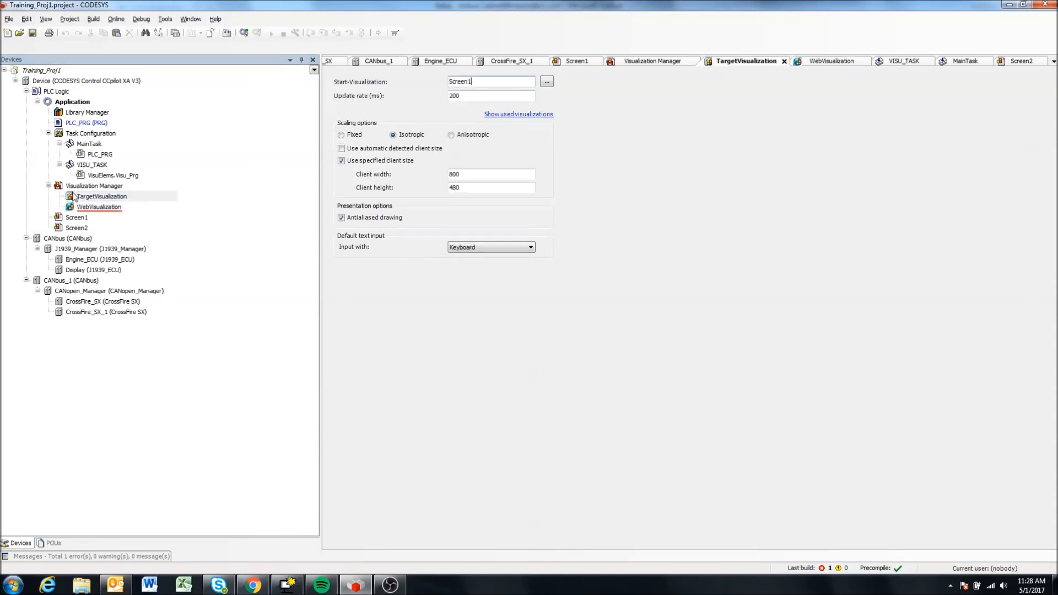
left_click(114, 555)
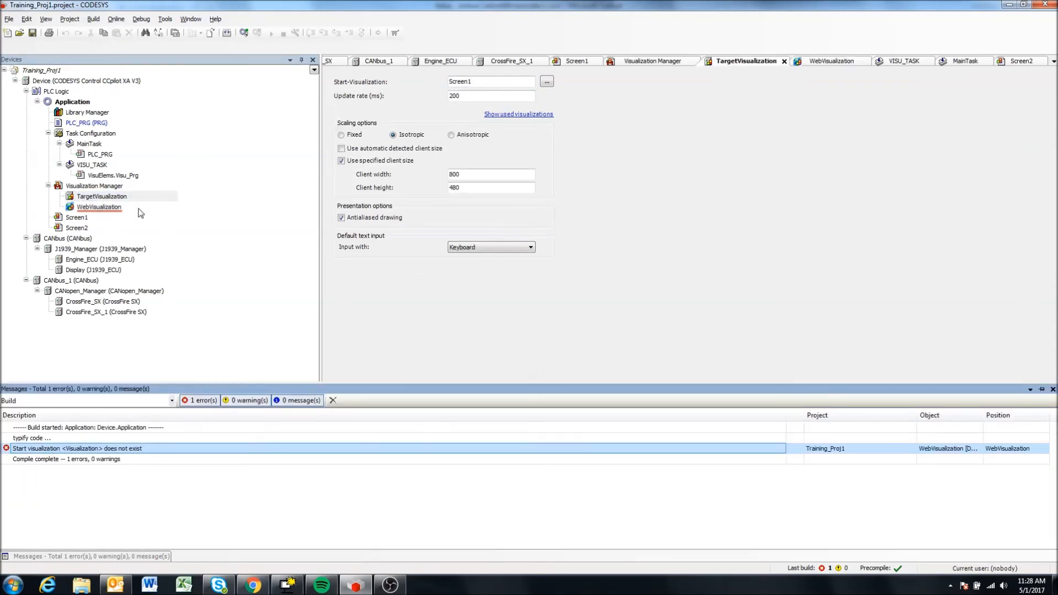
double_click(93, 209)
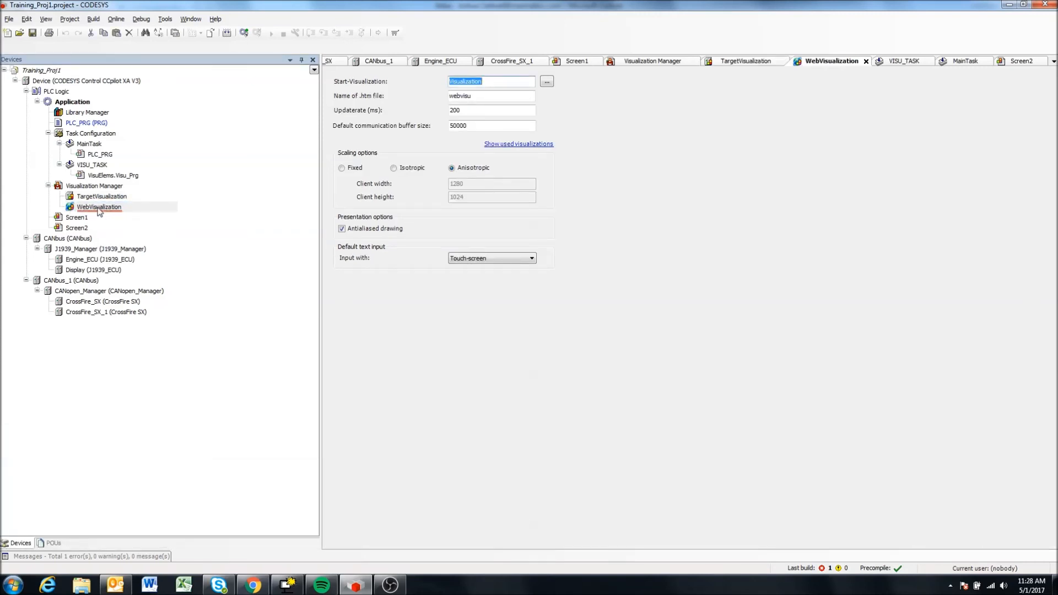
mouse_move(100, 211)
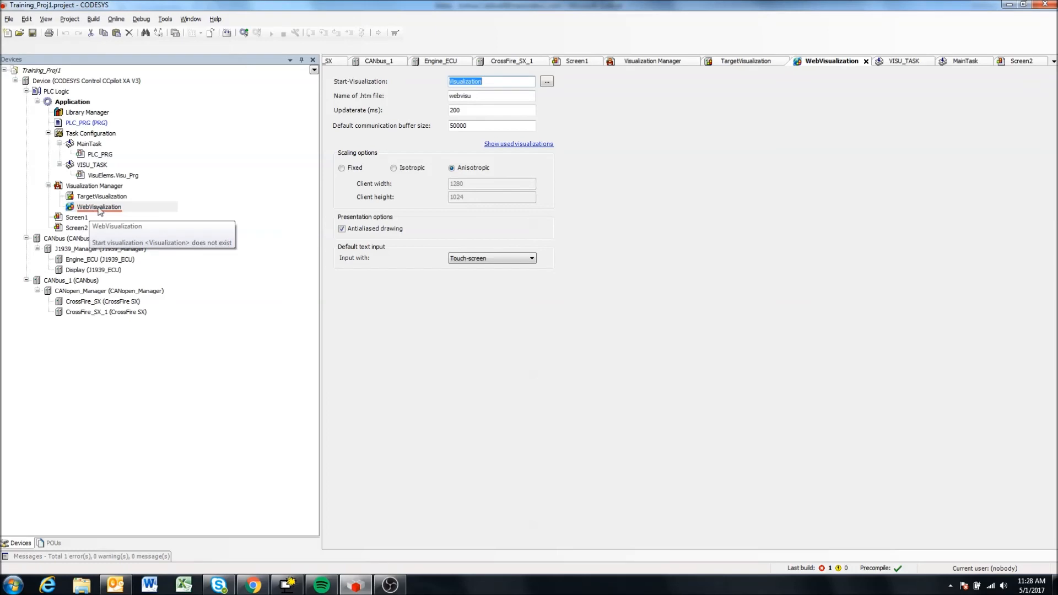
Compare the Start-Visualization entry of WebVisualization with the one in TargetVisualization.
left_click(486, 81)
double_click(499, 81)
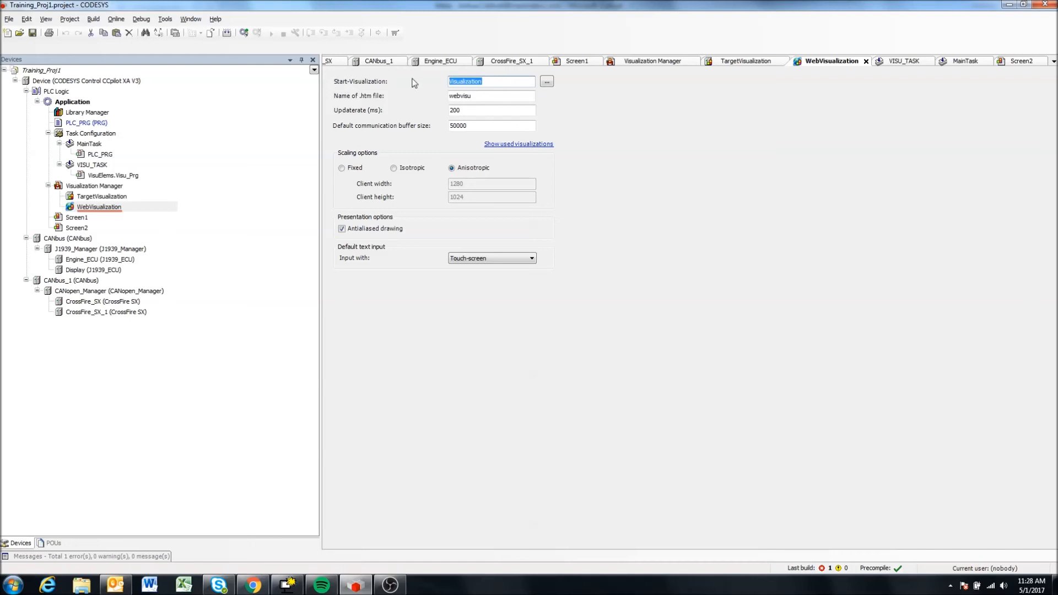
left_click(456, 82)
double_click(450, 81)
left_click(497, 81)
double_click(95, 198)
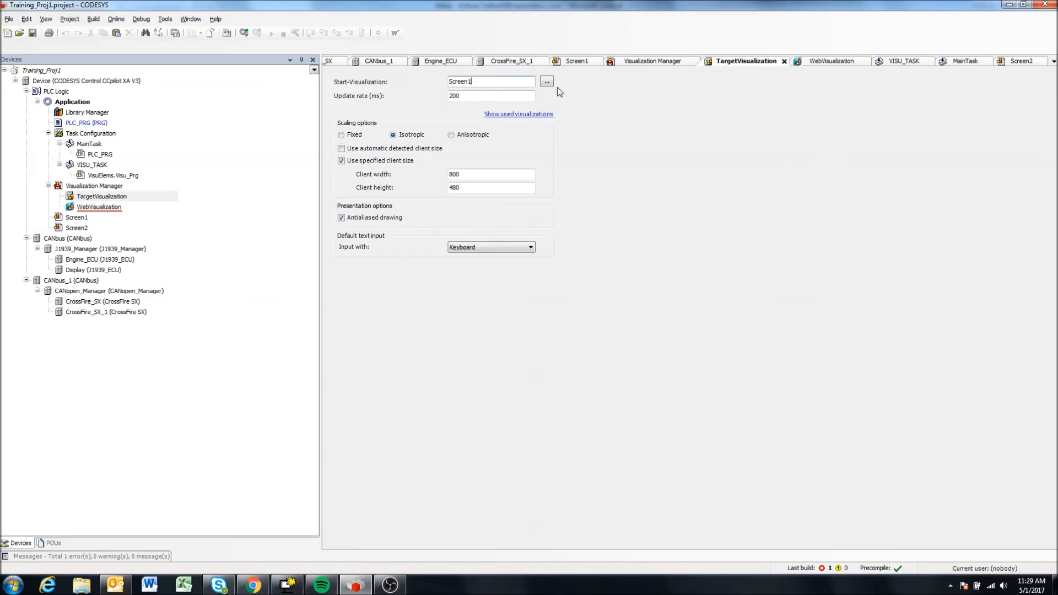
Set the Start-Visualization of WebVisualization to the project visualization Screen1.
double_click(141, 208)
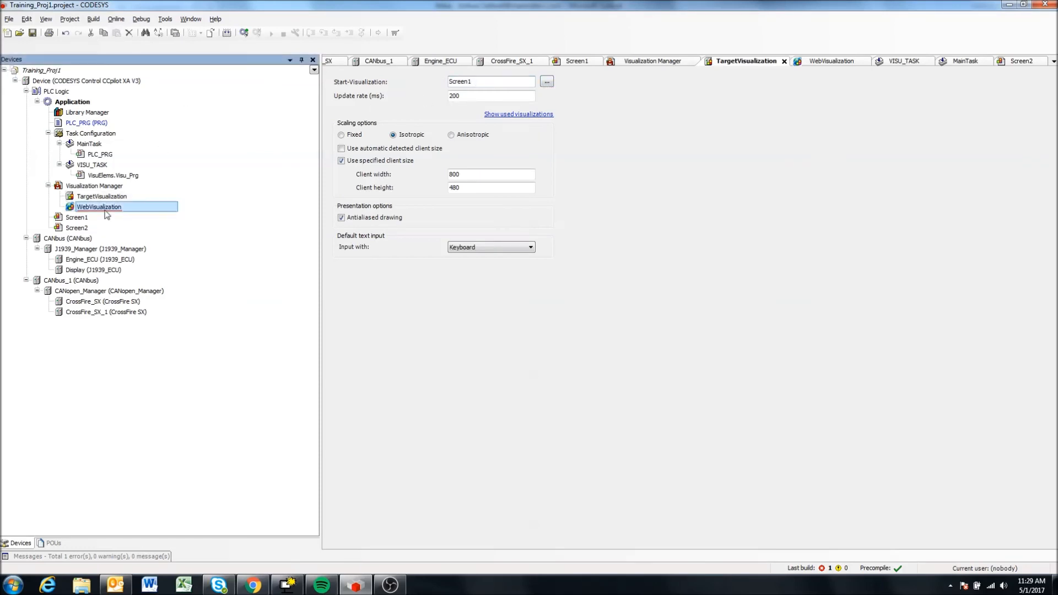
left_click(547, 83)
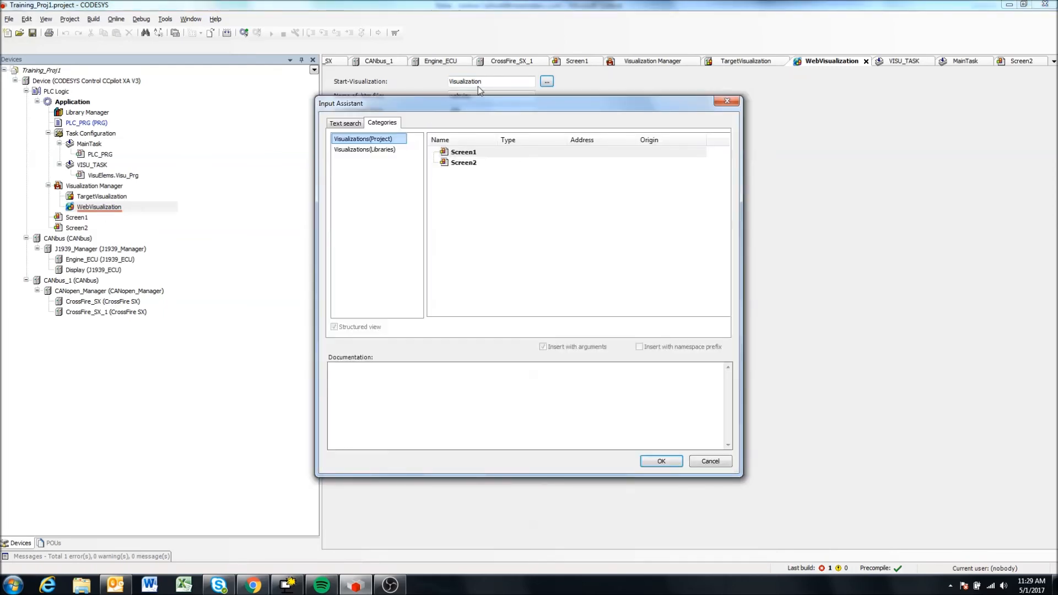
left_click(466, 152)
left_click(661, 462)
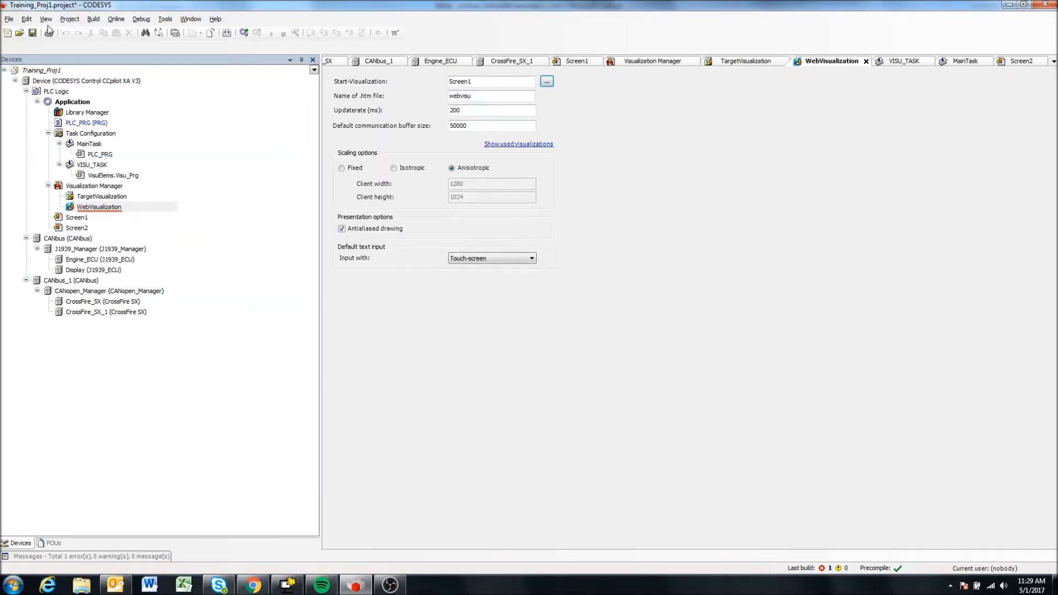
Save the project, rebuild the application and display the build messages.
left_click(32, 33)
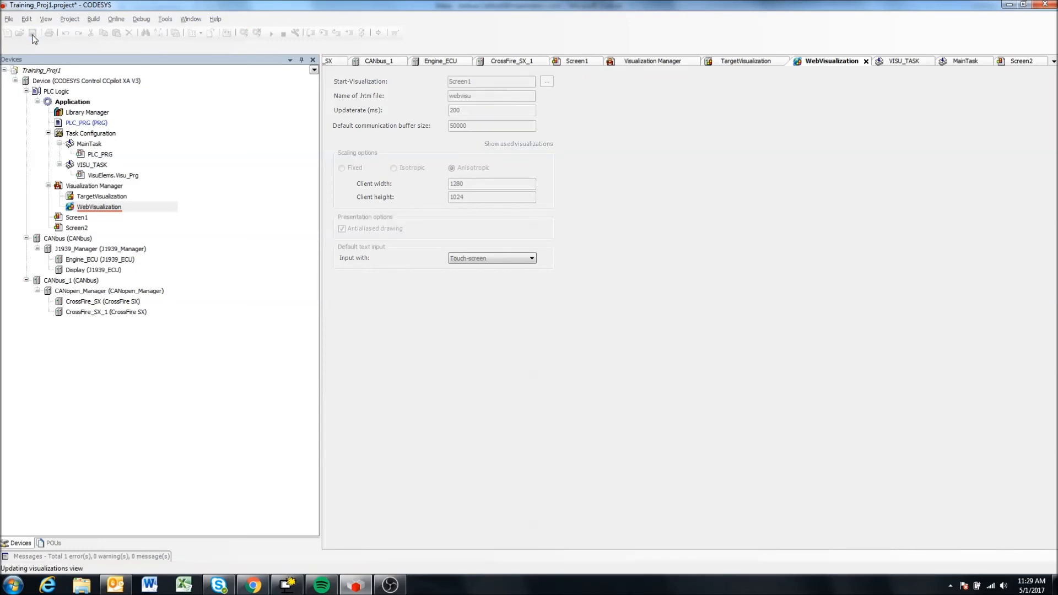
left_click(227, 33)
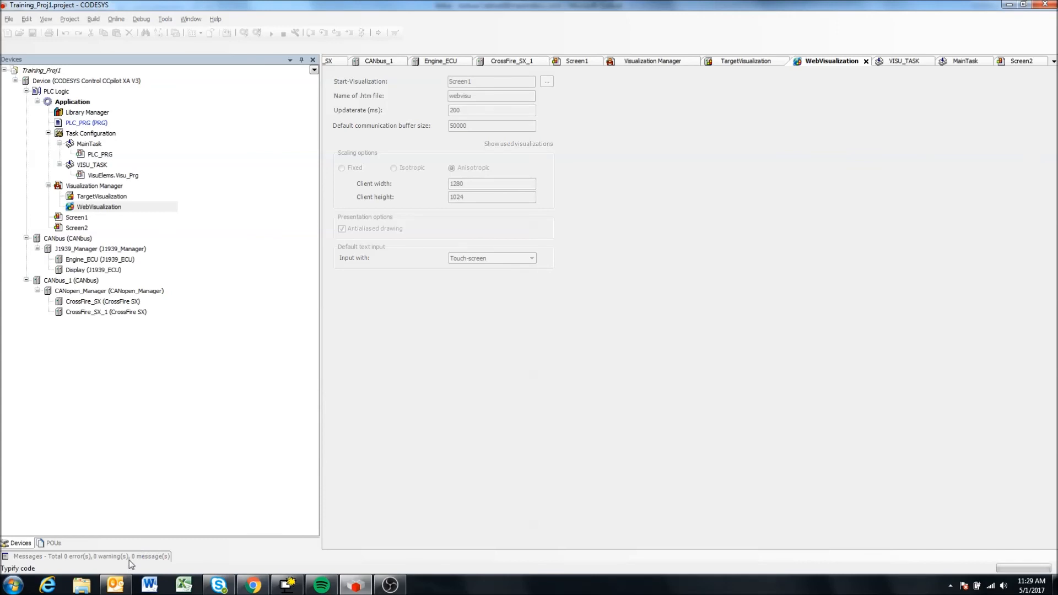
left_click(113, 560)
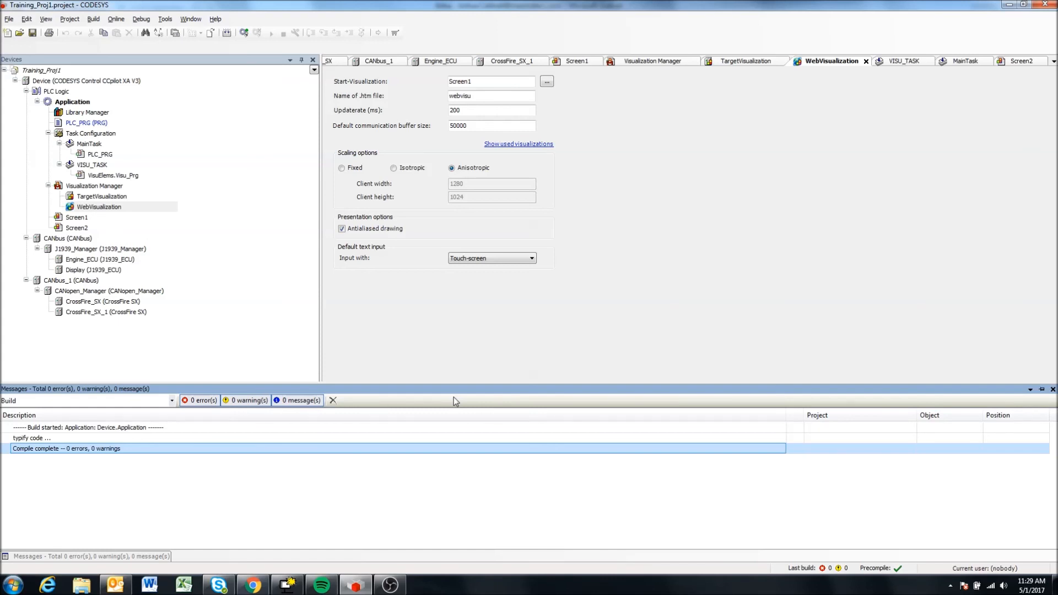
Review the Screen1 and Screen2 visualizations in turn, including the "Goto Page 2" button on Screen1.
double_click(84, 218)
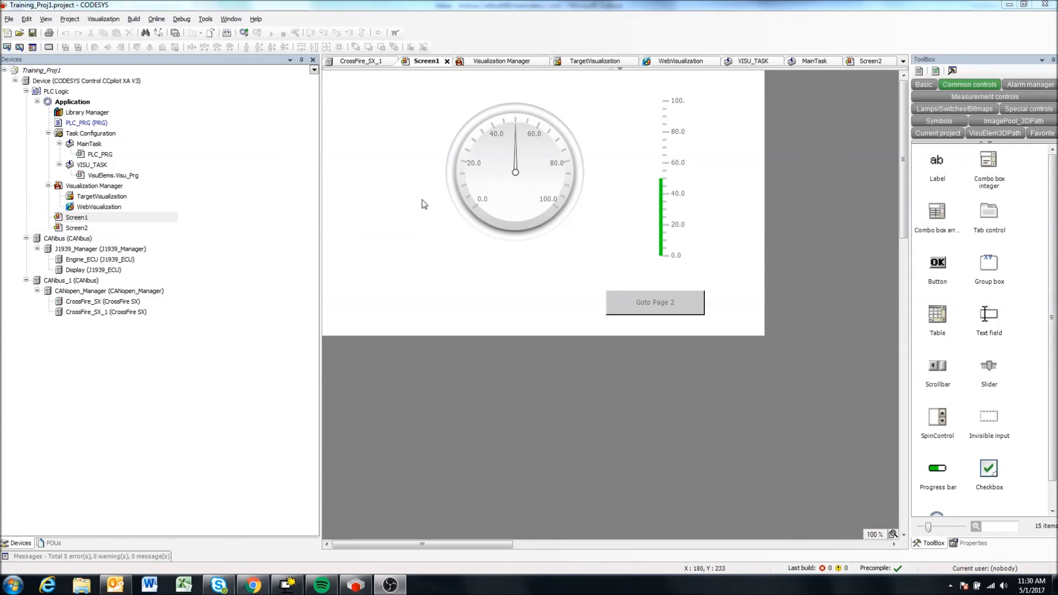
left_click(74, 229)
double_click(74, 229)
double_click(83, 218)
double_click(76, 229)
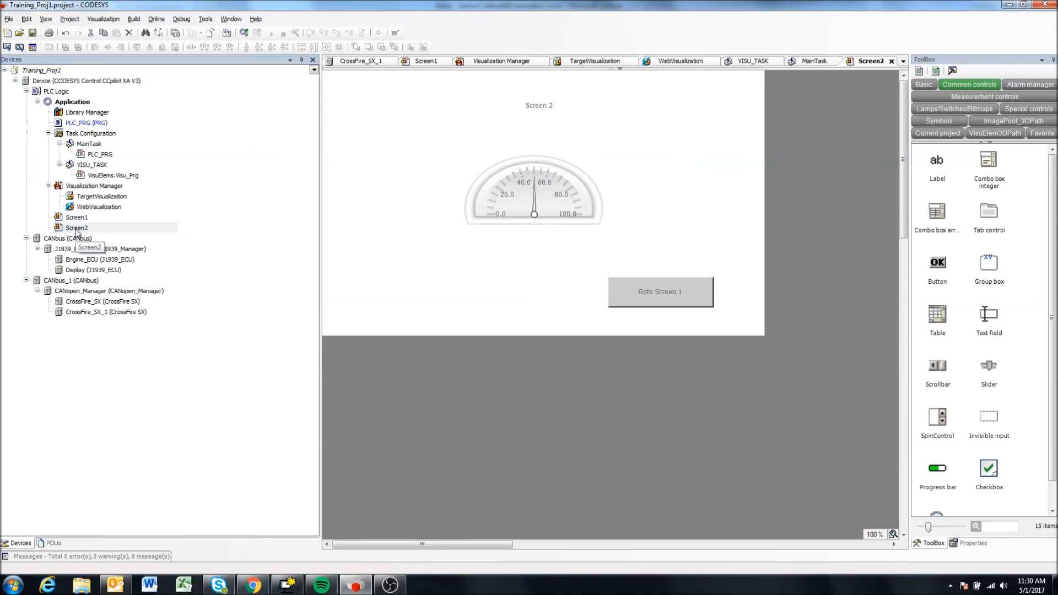
double_click(80, 218)
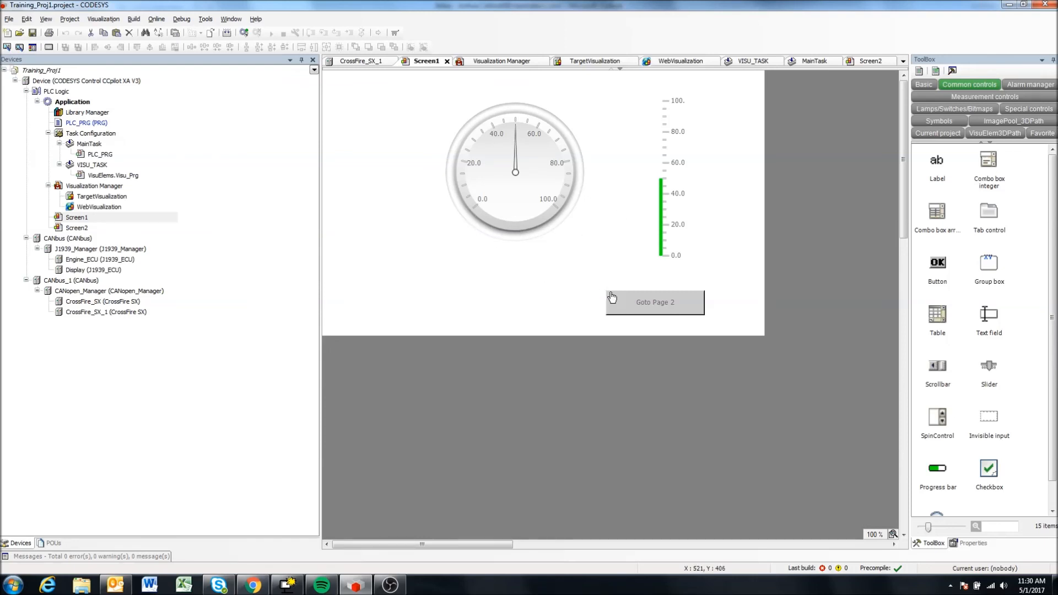
left_click(668, 309)
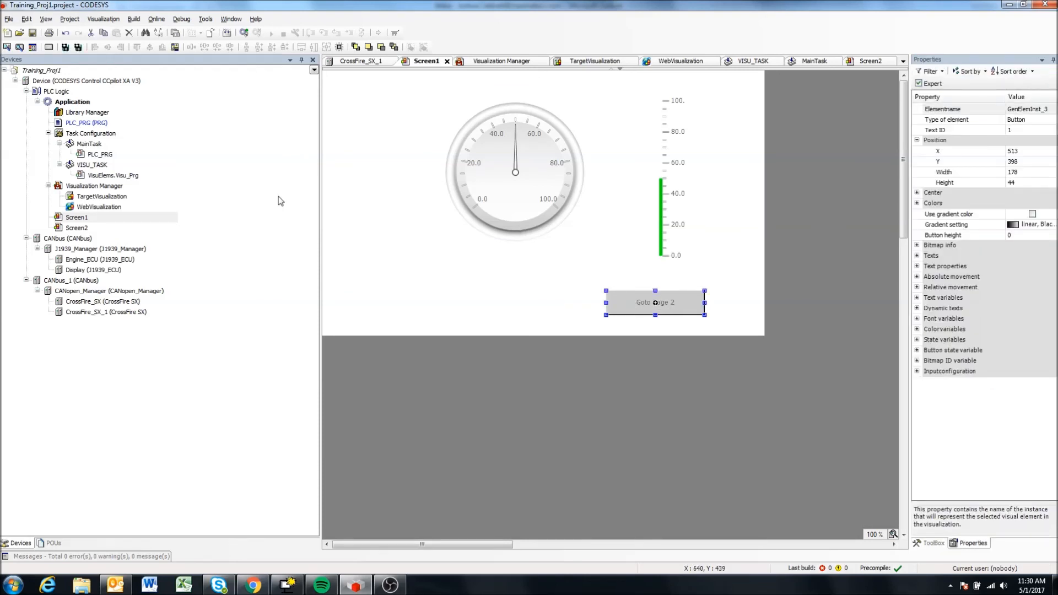
left_click(67, 229)
double_click(67, 230)
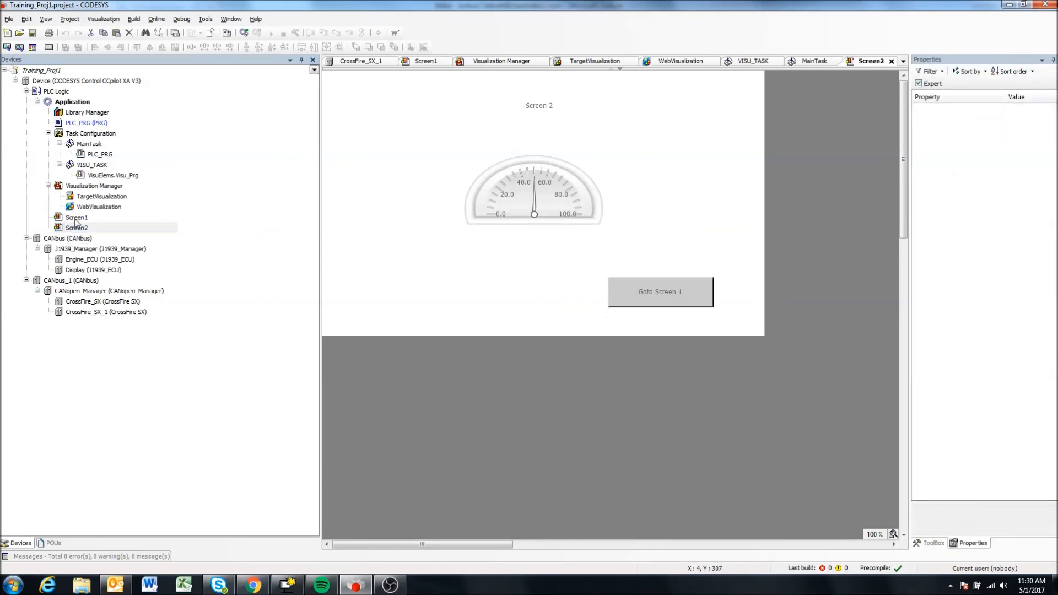
Inspect the "Goto Screen 1" button on Screen2 and browse the common and basic visualization elements available.
left_click(652, 298)
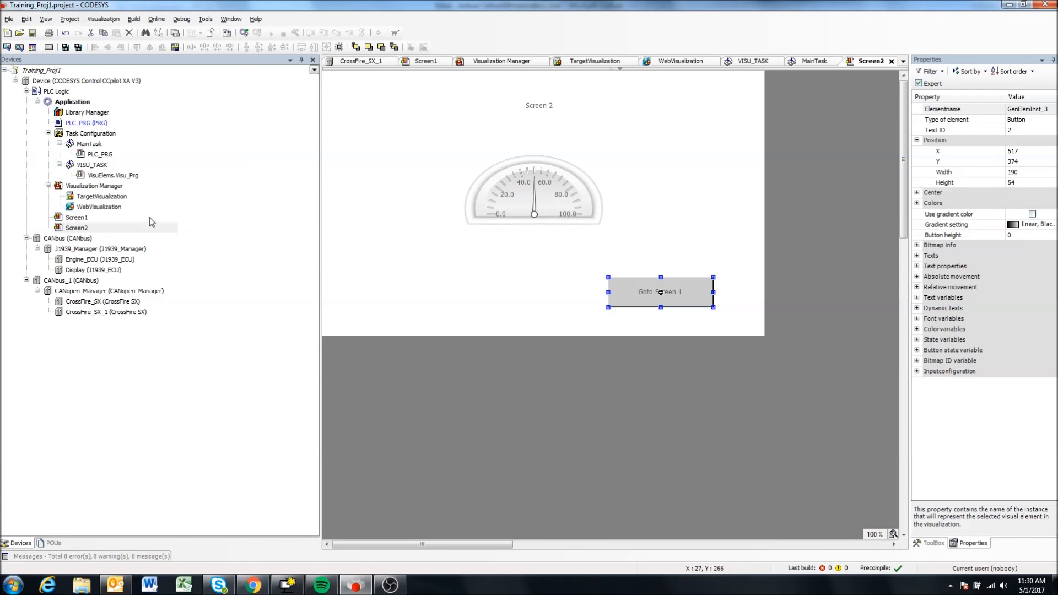
left_click(932, 543)
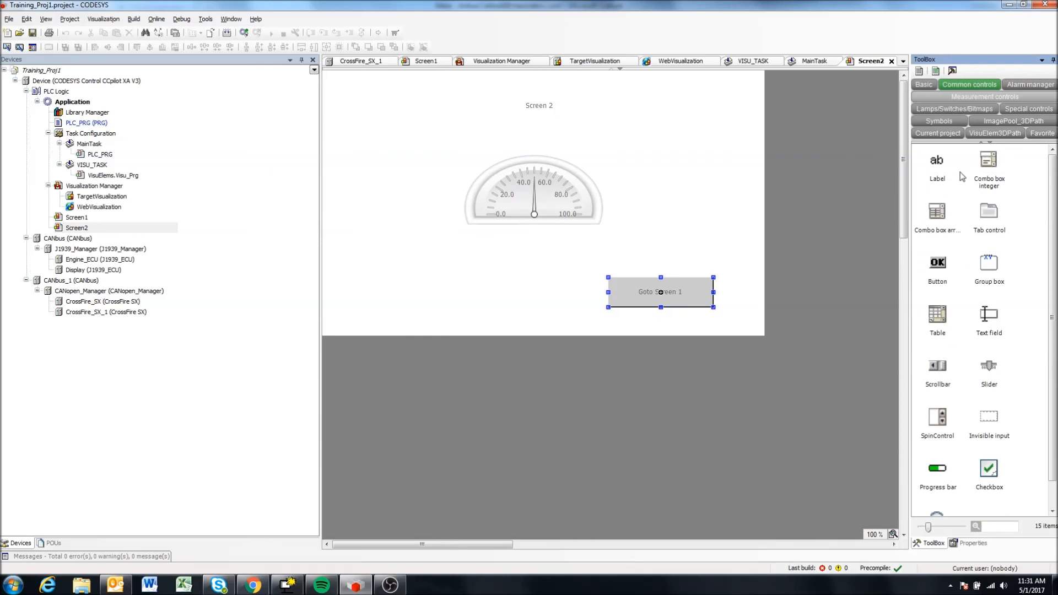
left_click(934, 87)
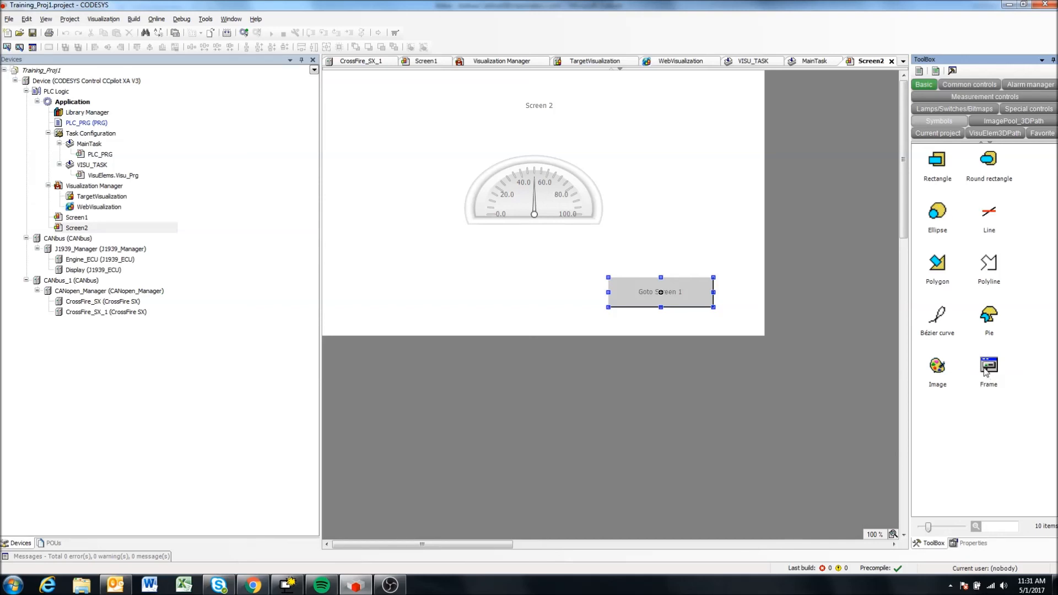
left_click(557, 300)
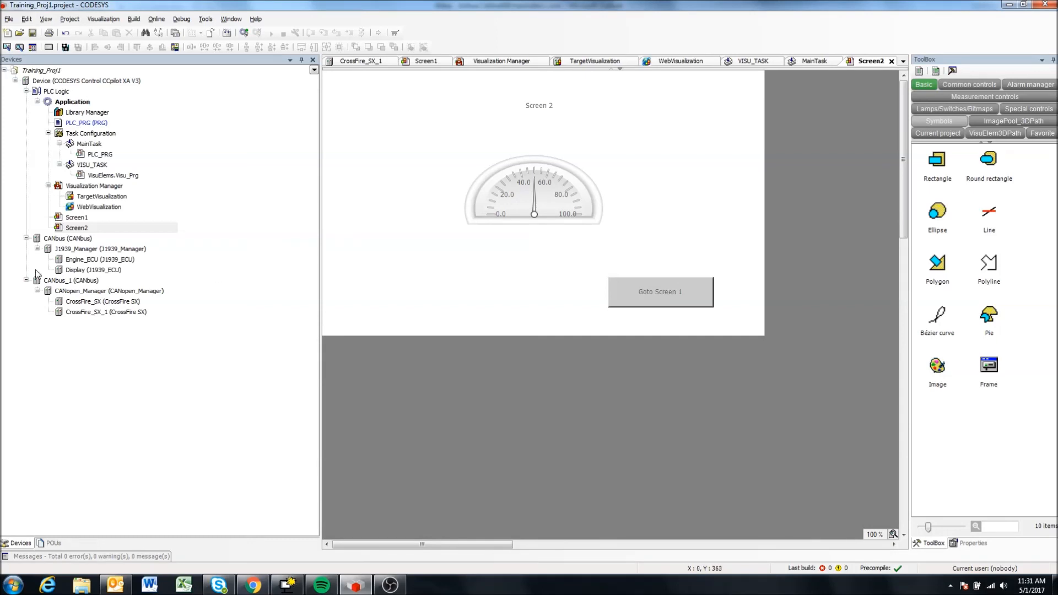
Compare Screen1 and Screen2 once more, finishing on Screen1 with nothing selected.
double_click(75, 218)
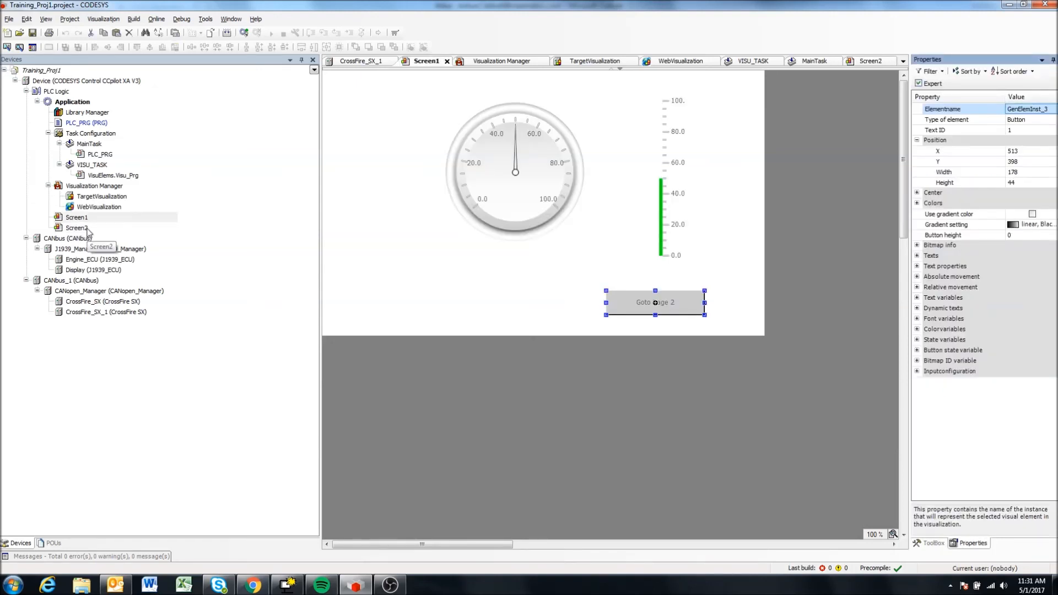
double_click(86, 228)
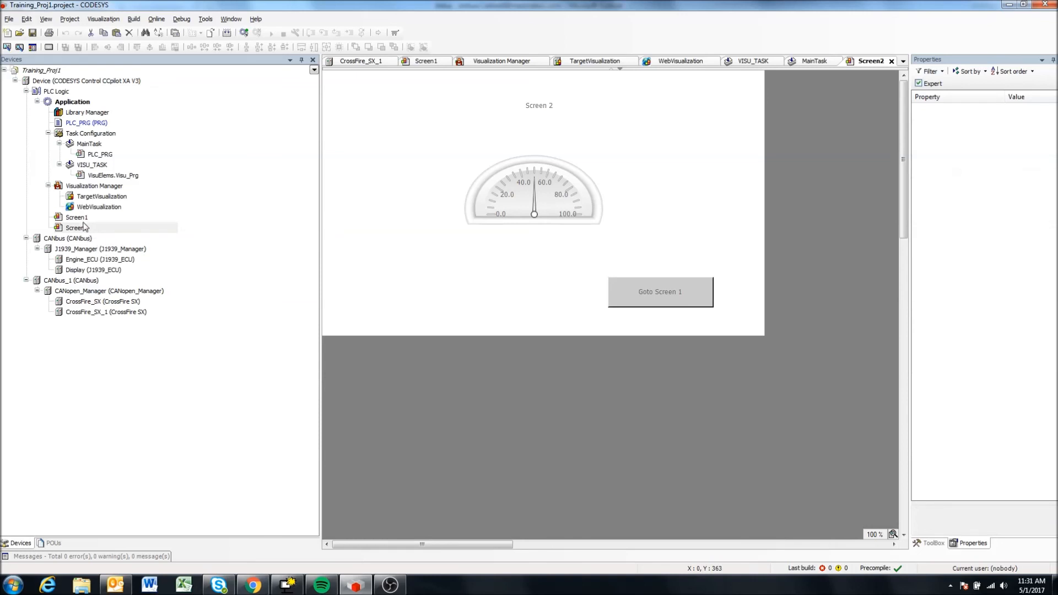
double_click(75, 217)
left_click(482, 258)
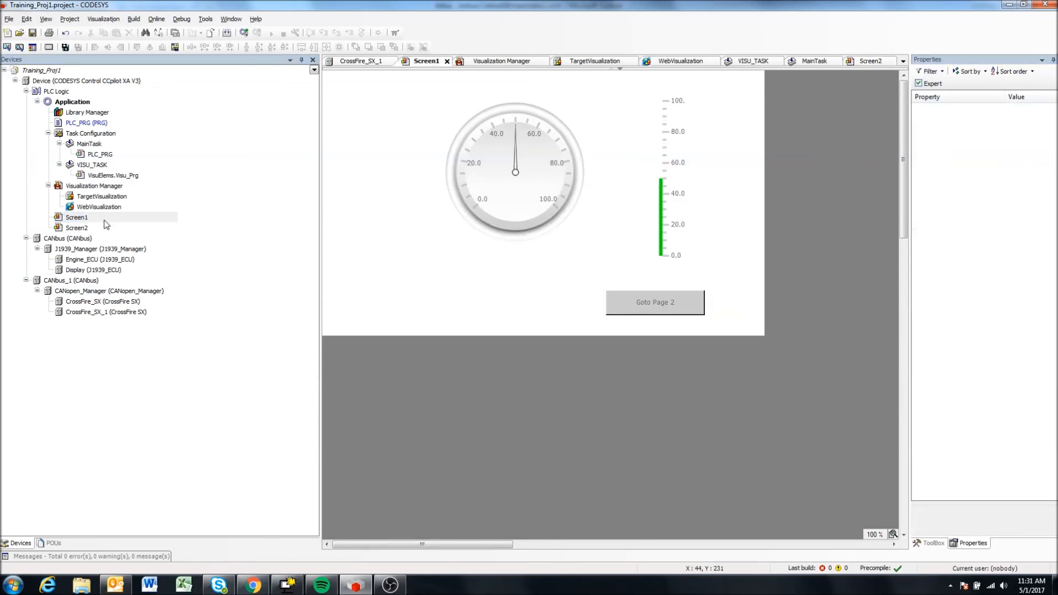